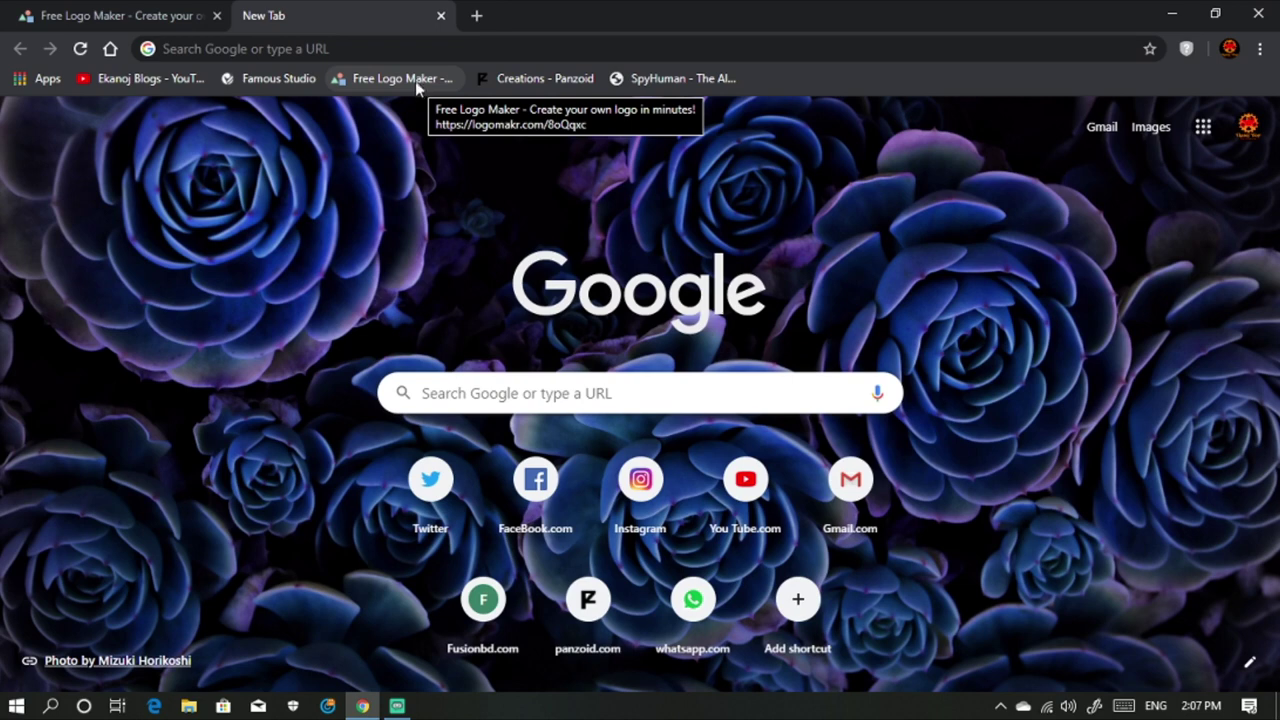
Load the saved gear-and-motorbike logo project in a single tab and select the whole logo
left_click(415, 80)
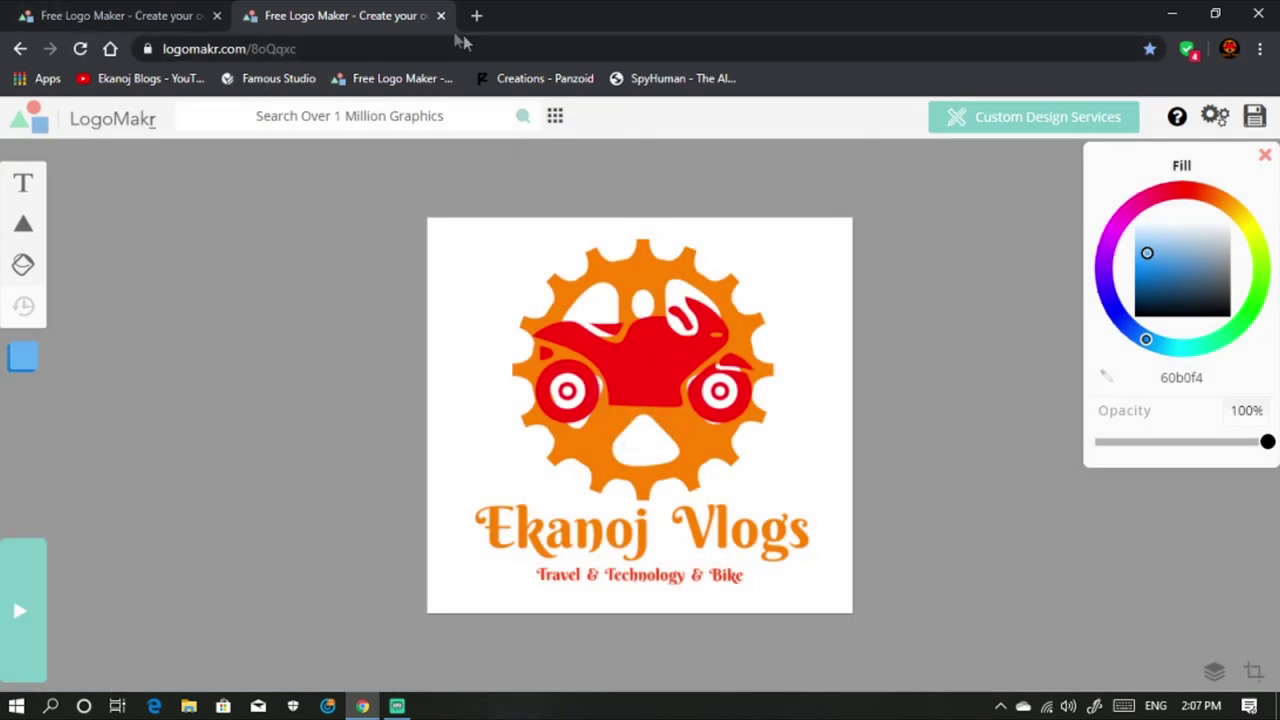
left_click(216, 16)
left_click(630, 340)
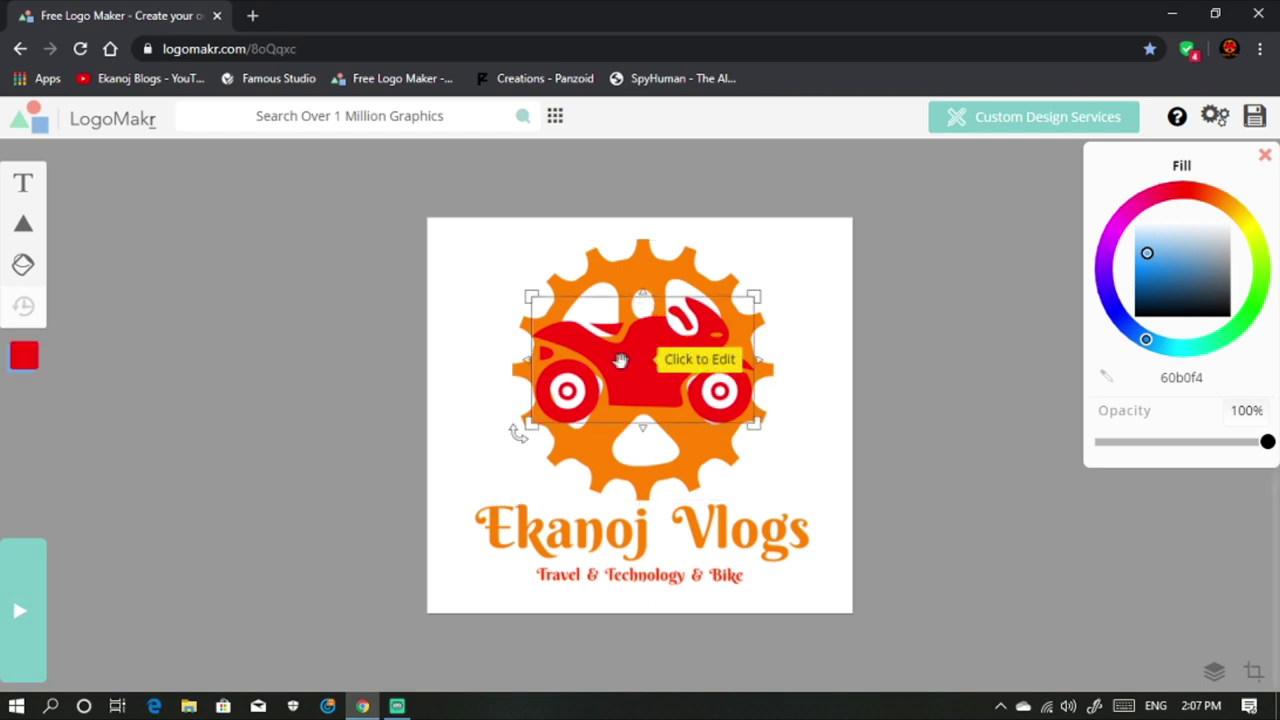
left_click(645, 352)
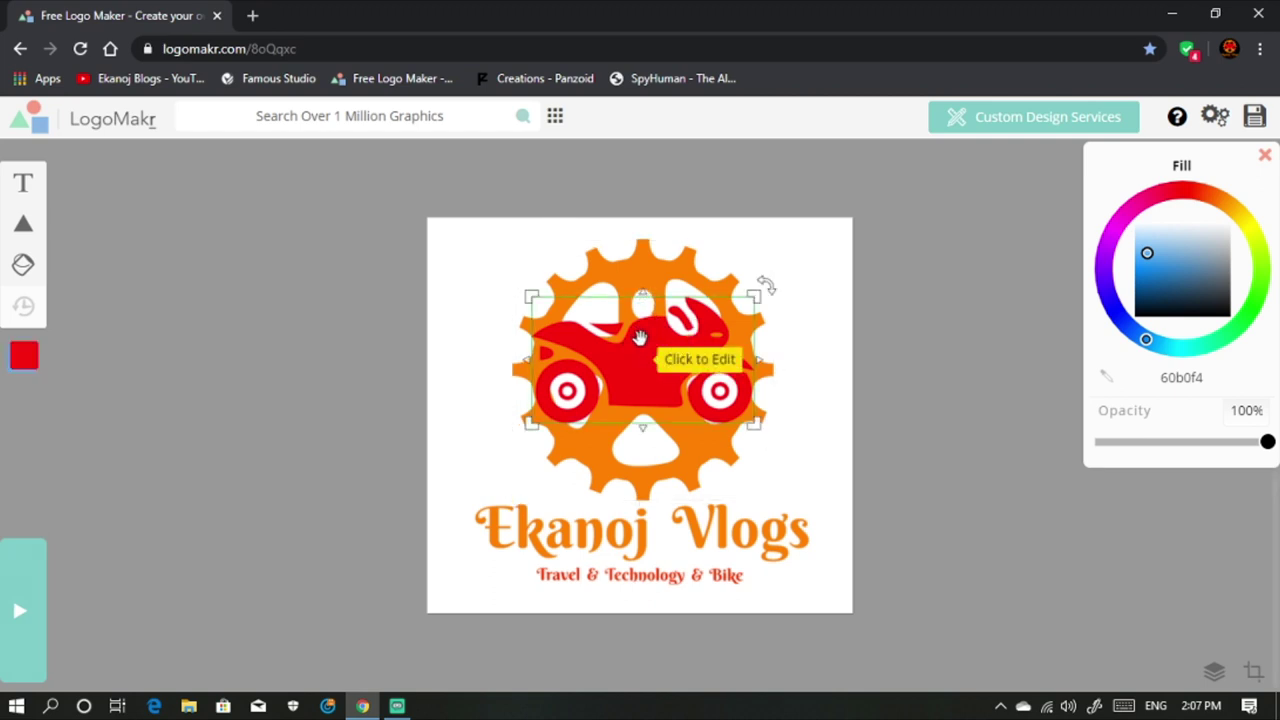
left_click(644, 338)
Delete the entire logo, browse then hide the tutorial videos, and start a graphics search
key("Delete")
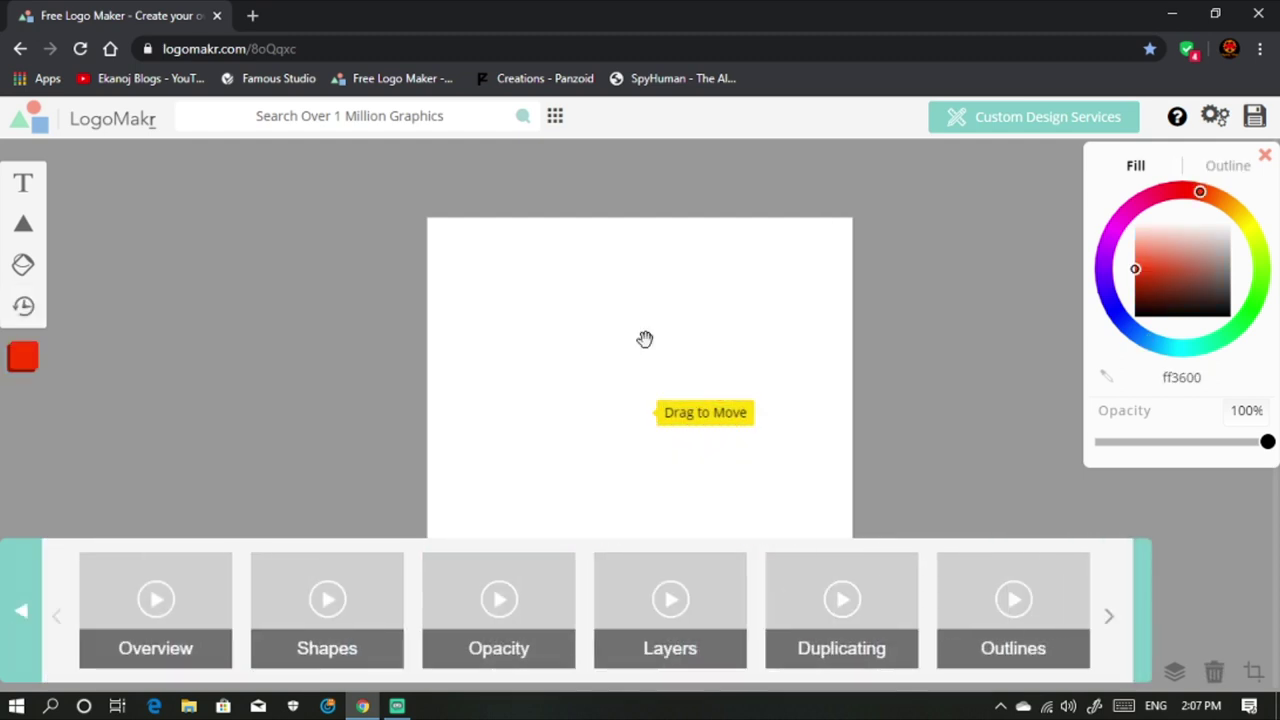
left_click(65, 580)
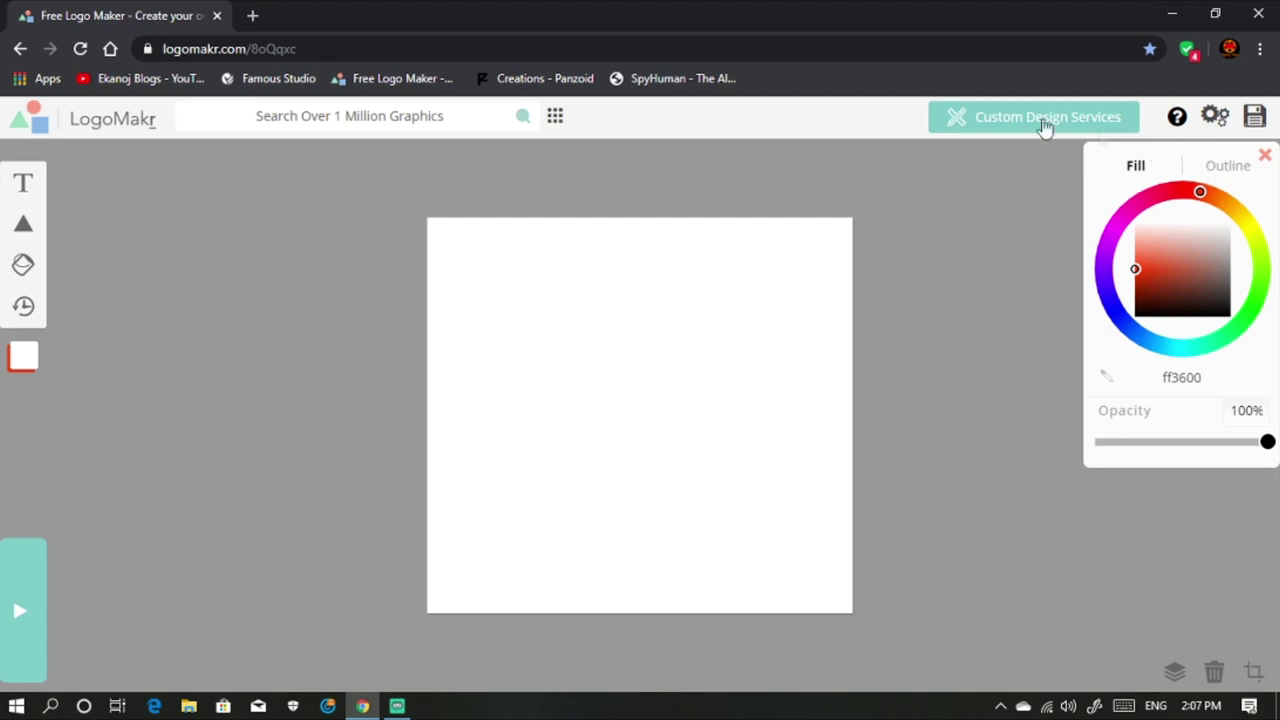
left_click(33, 626)
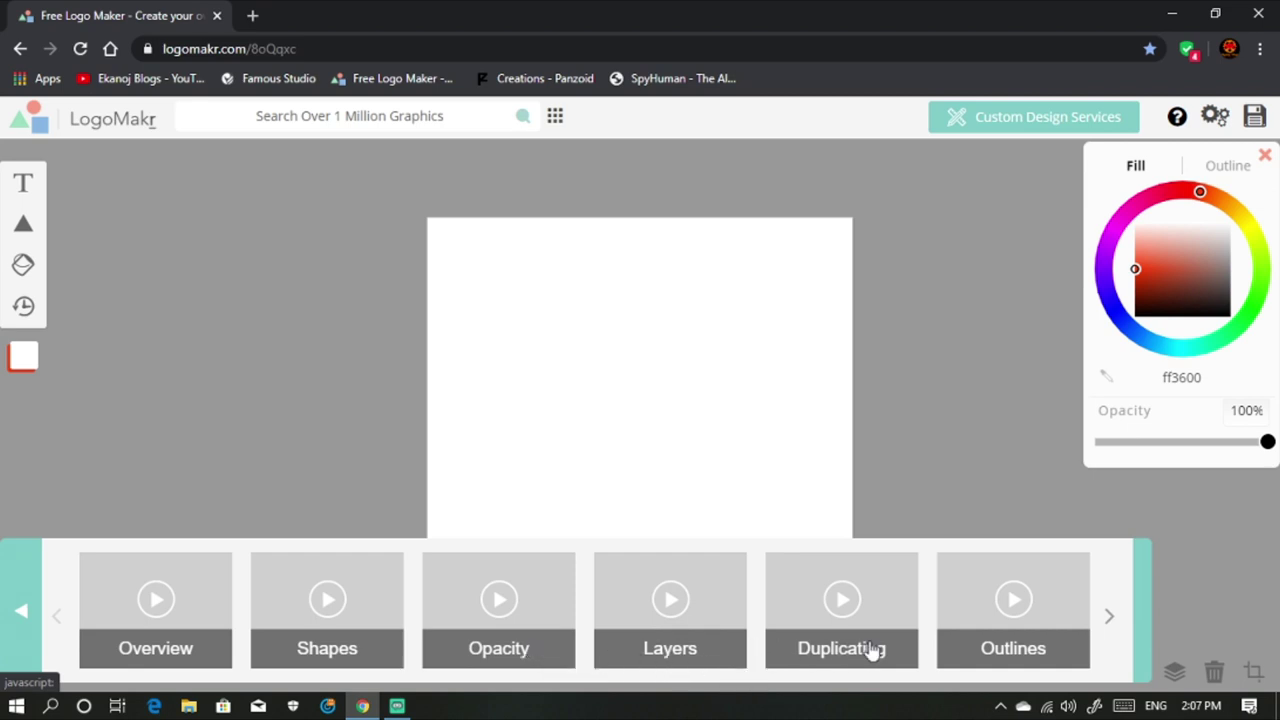
left_click(1109, 620)
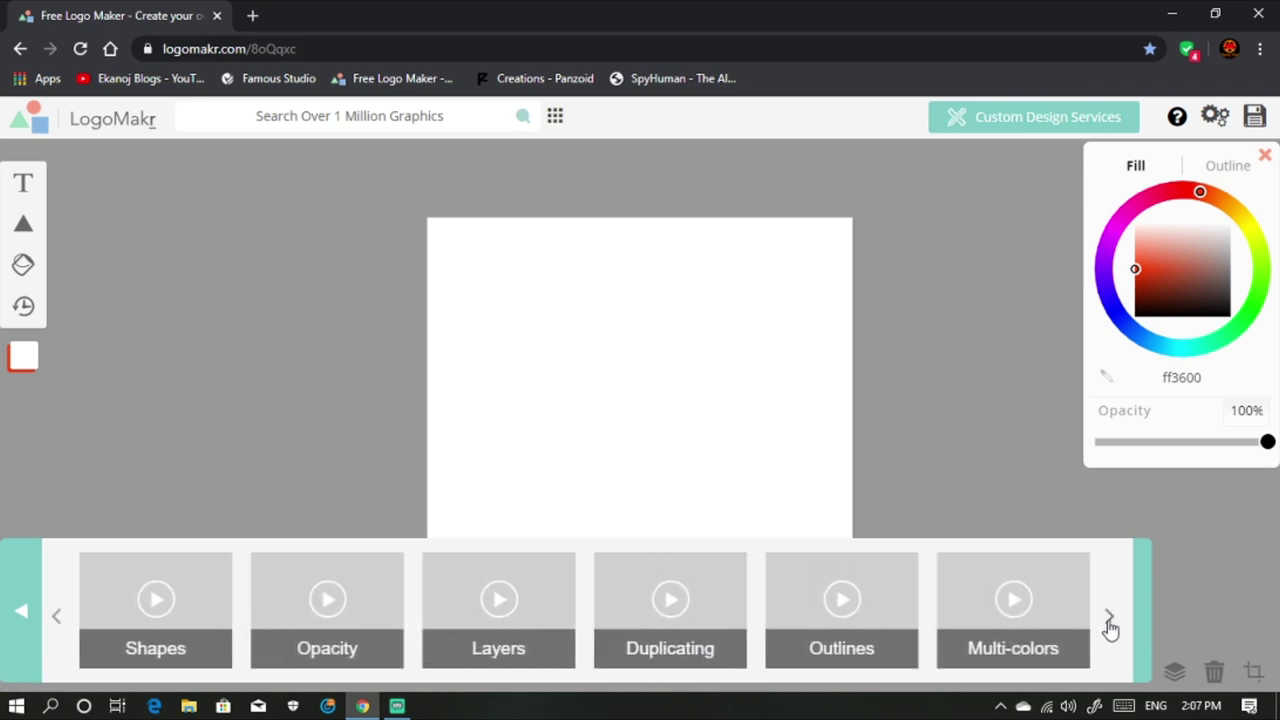
left_click(17, 607)
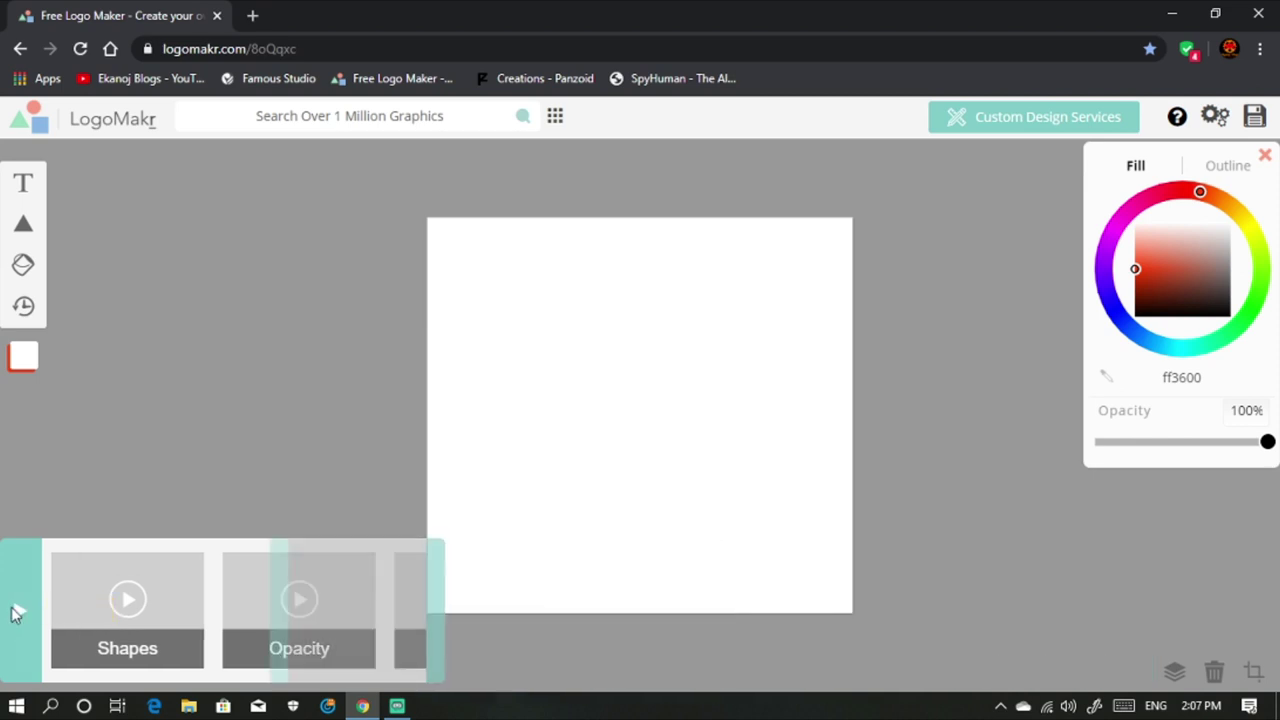
mouse_move(25, 225)
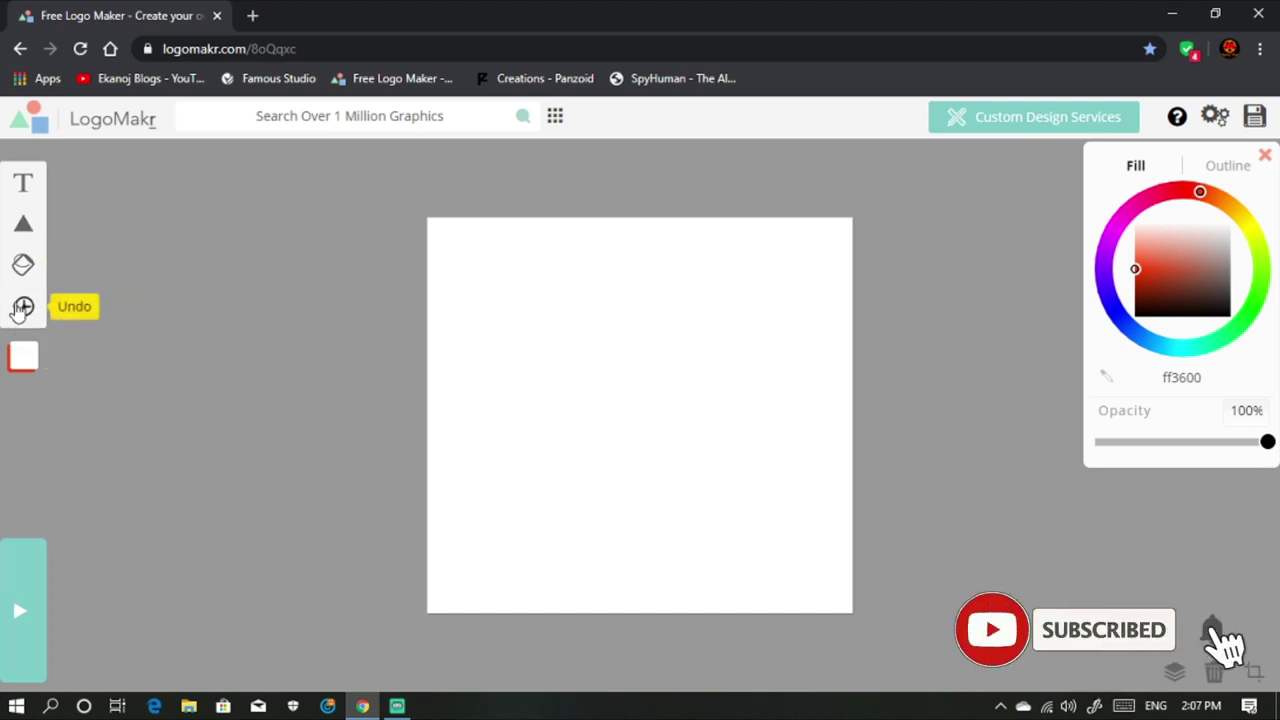
left_click(467, 114)
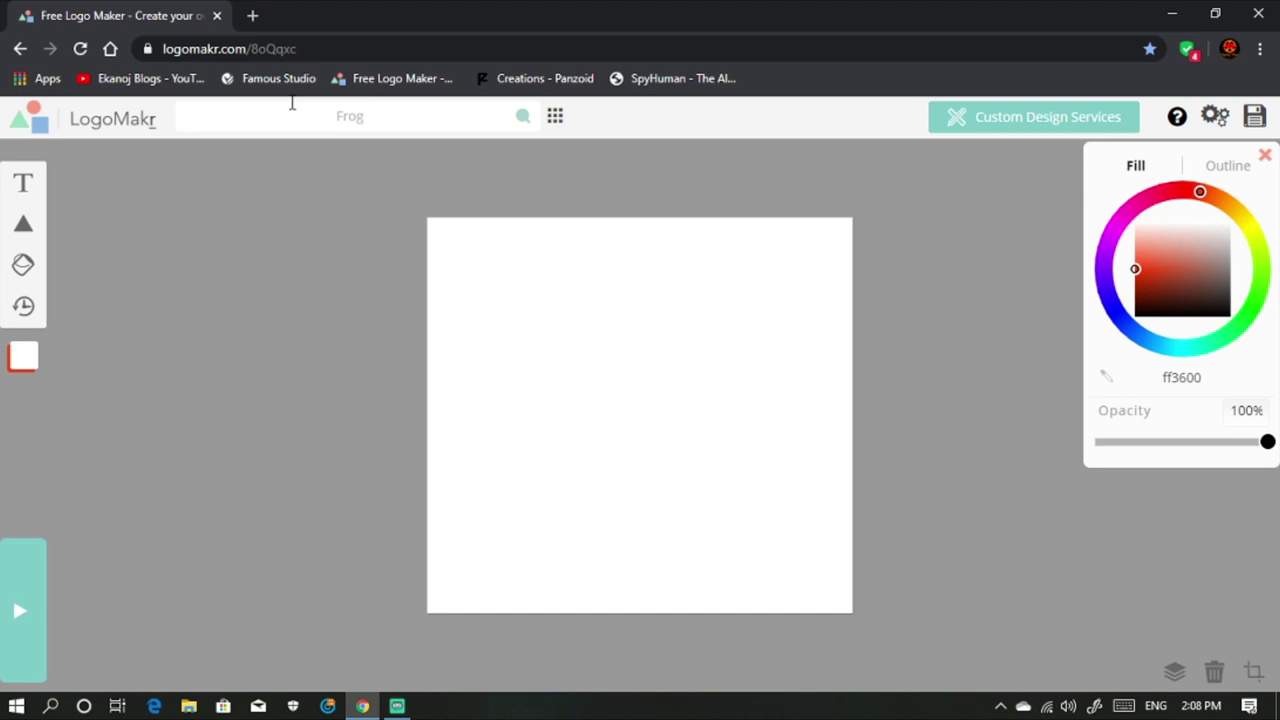
Search for Frog, browse the results, and add the origami frog graphic to the canvas
key("Return")
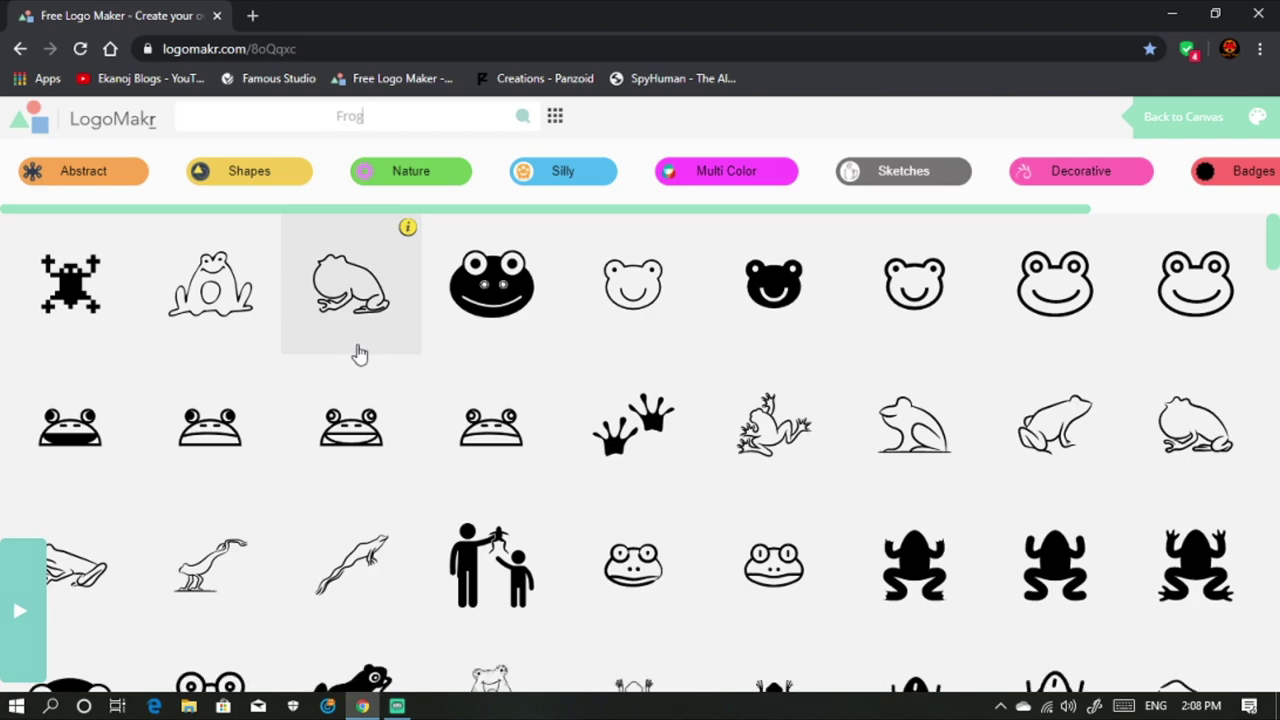
scroll(360, 366, "down", 1)
scroll(360, 366, "down", 1)
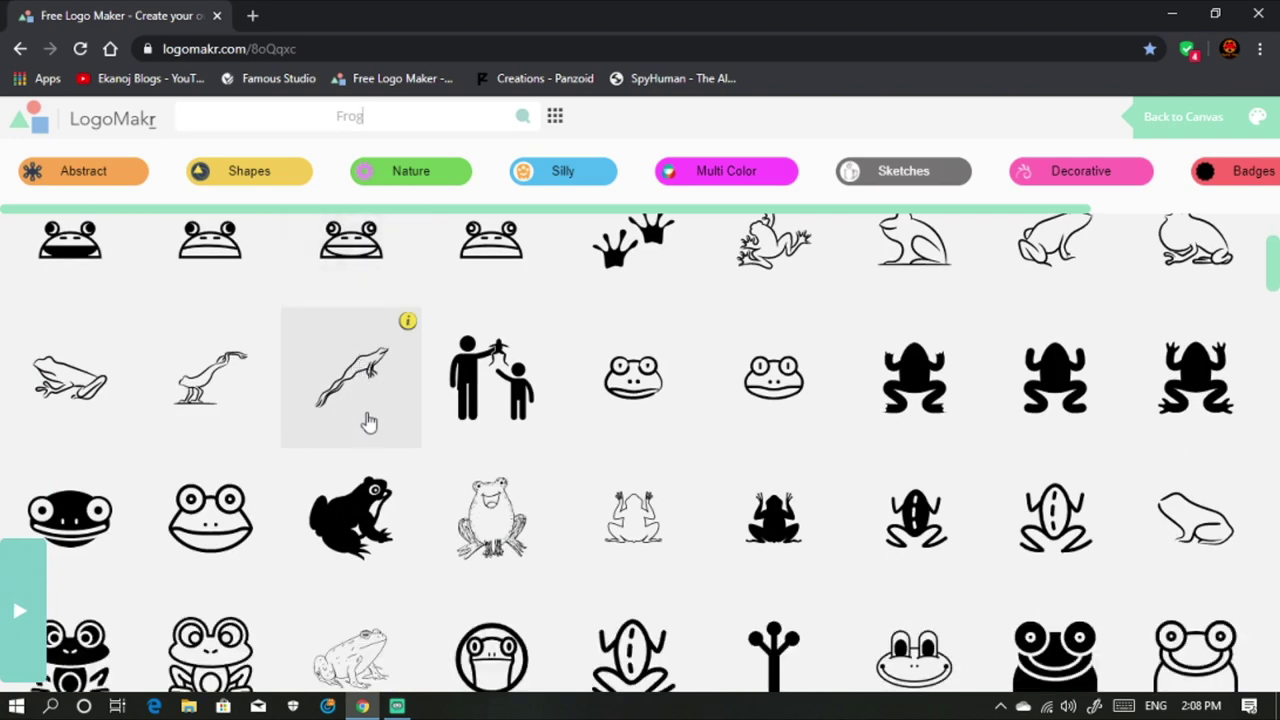
scroll(366, 423, "down", 2)
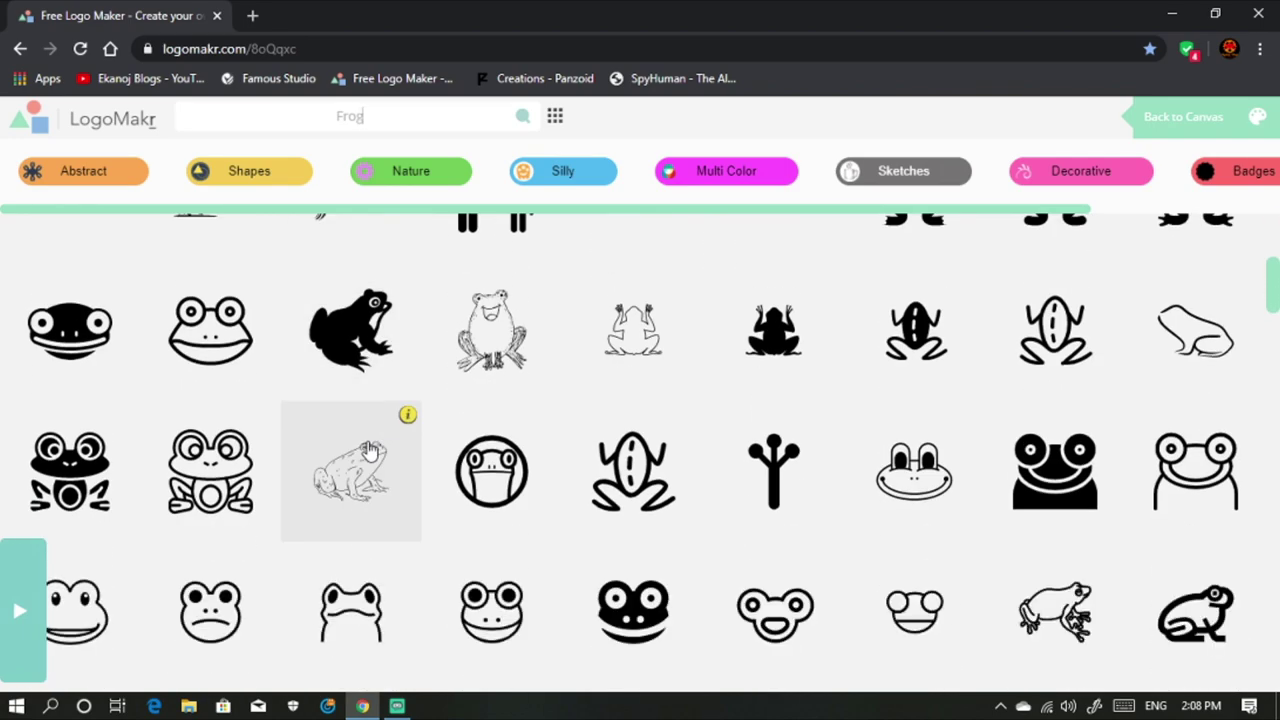
scroll(370, 455, "down", 1)
scroll(370, 455, "down", 1)
scroll(378, 447, "down", 1)
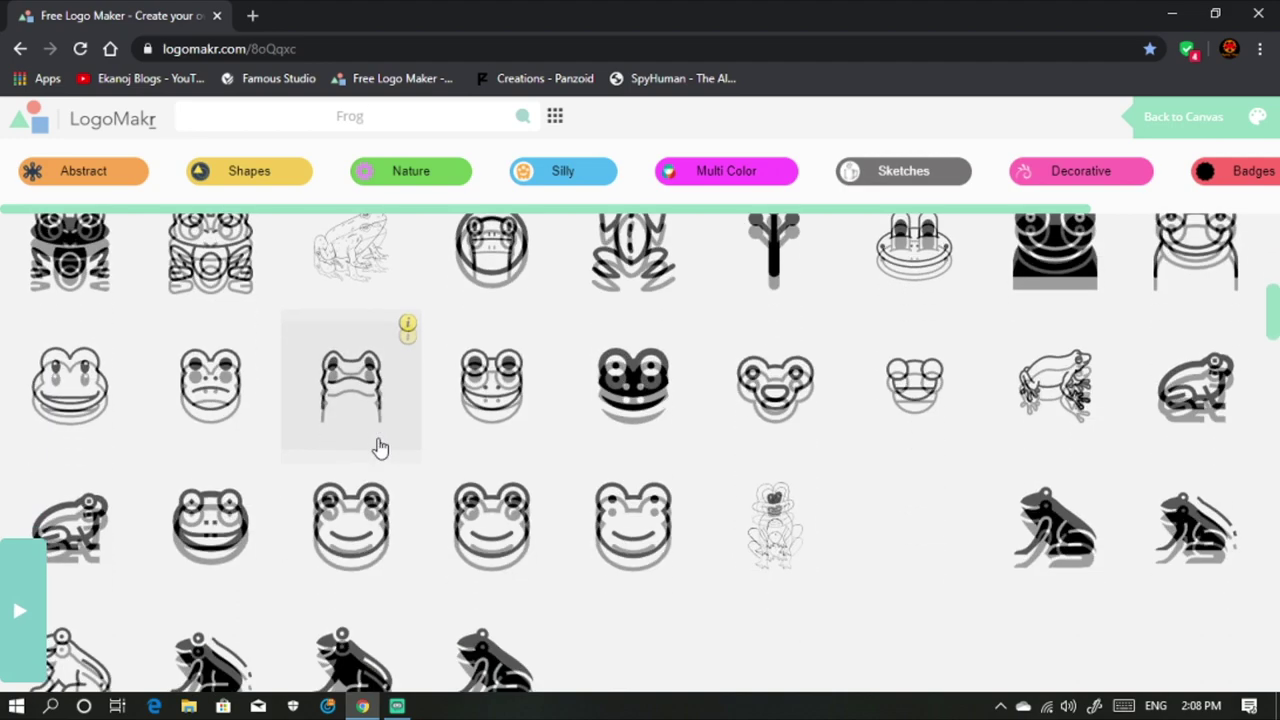
scroll(378, 447, "down", 2)
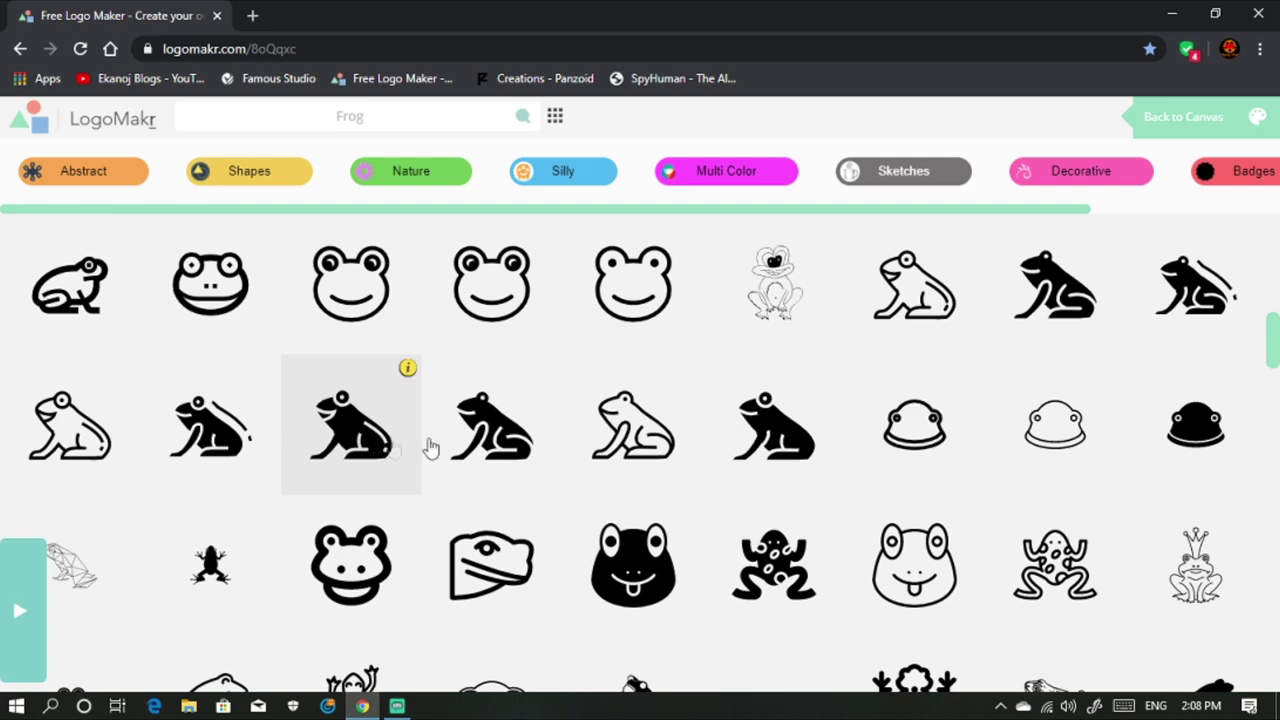
scroll(528, 463, "down", 2)
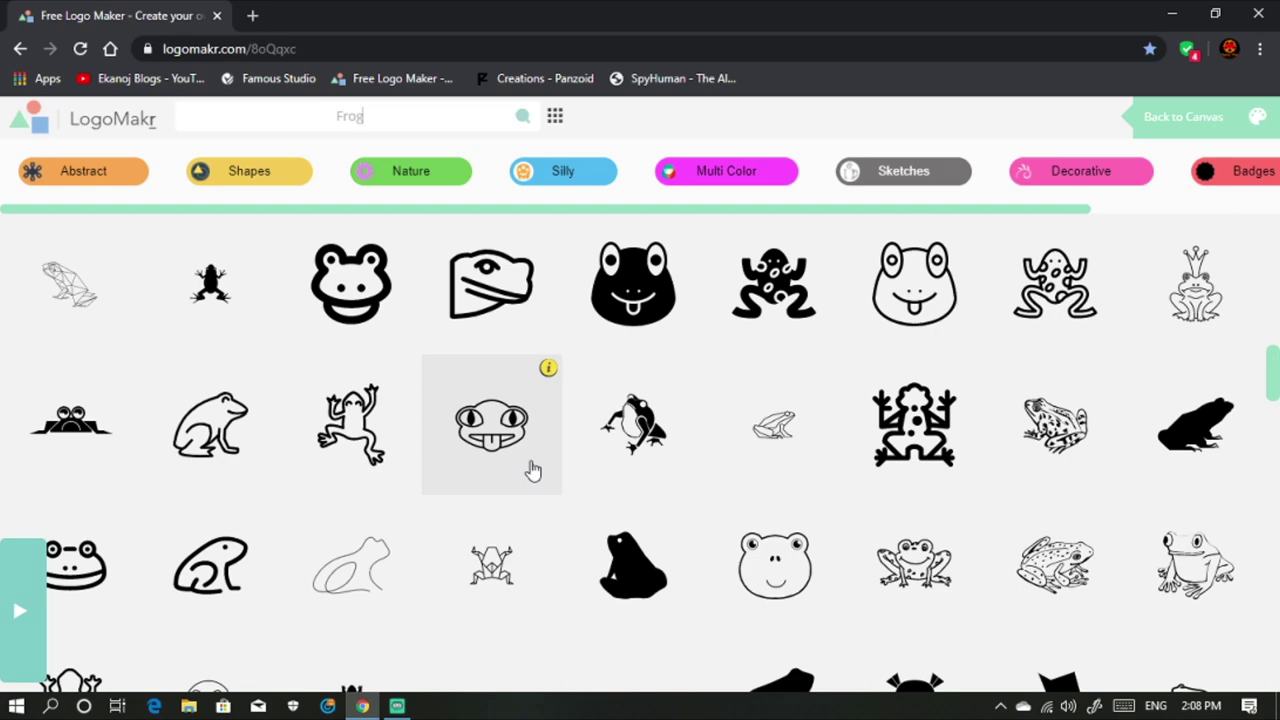
scroll(532, 470, "down", 5)
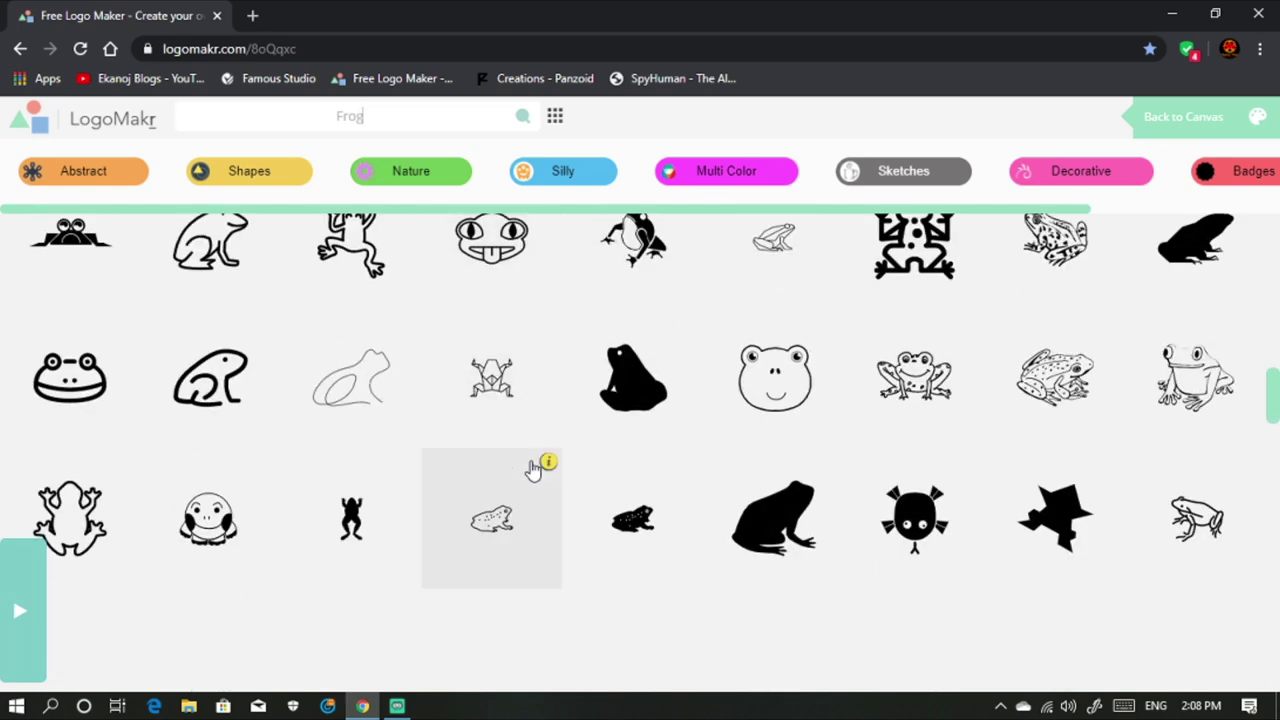
scroll(532, 470, "down", 3)
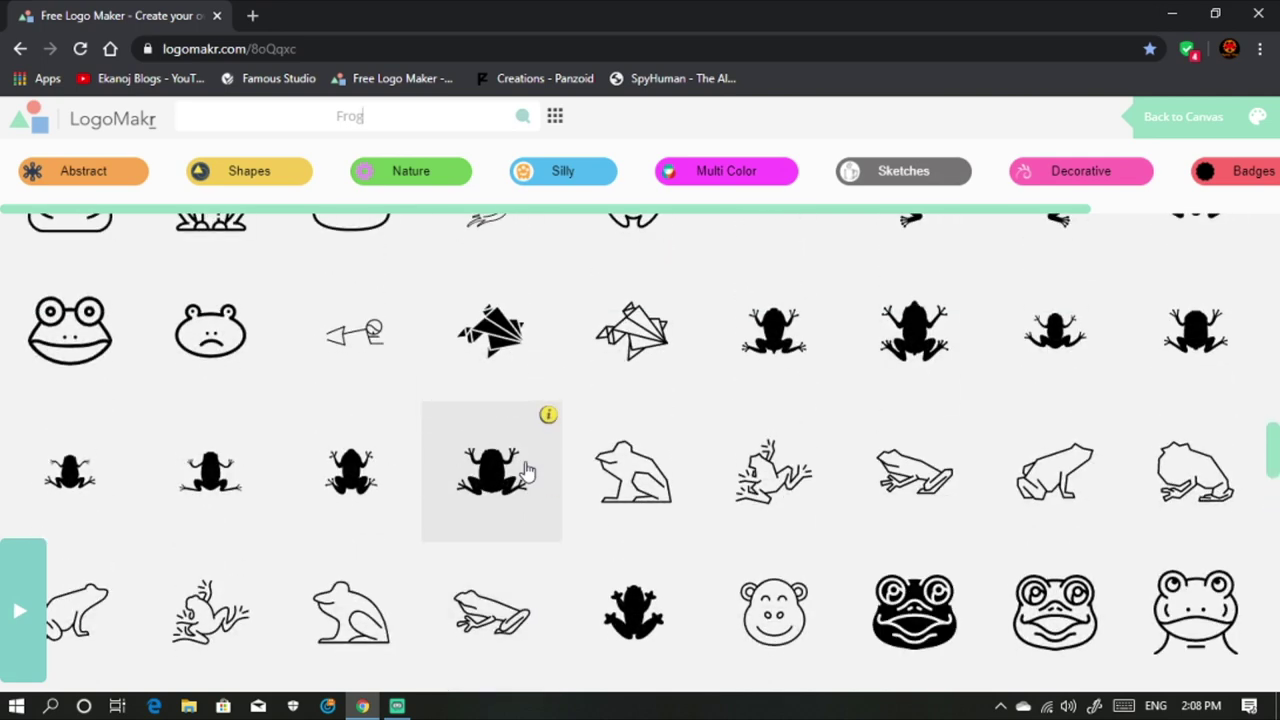
left_click(632, 319)
Enlarge and raise the origami frog, delete it, then search for 'creative' graphics
left_click_drag(540, 334, 487, 290)
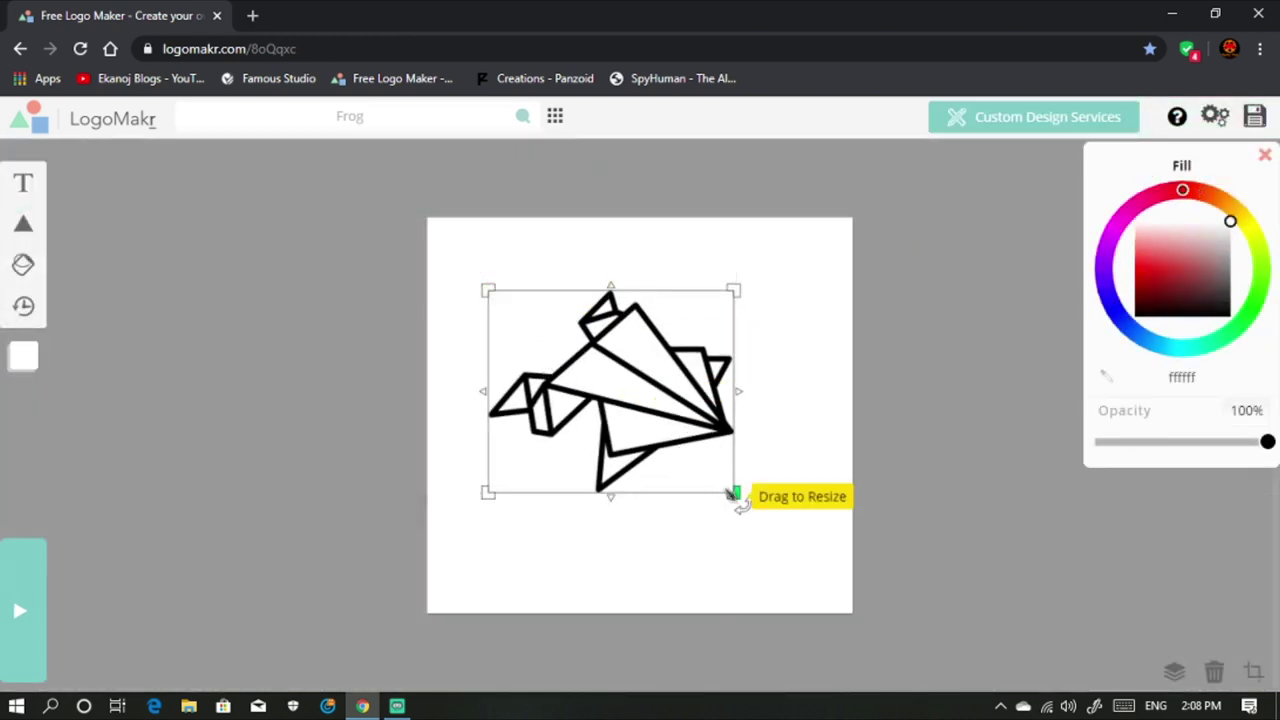
left_click_drag(735, 495, 770, 522)
left_click_drag(688, 447, 696, 396)
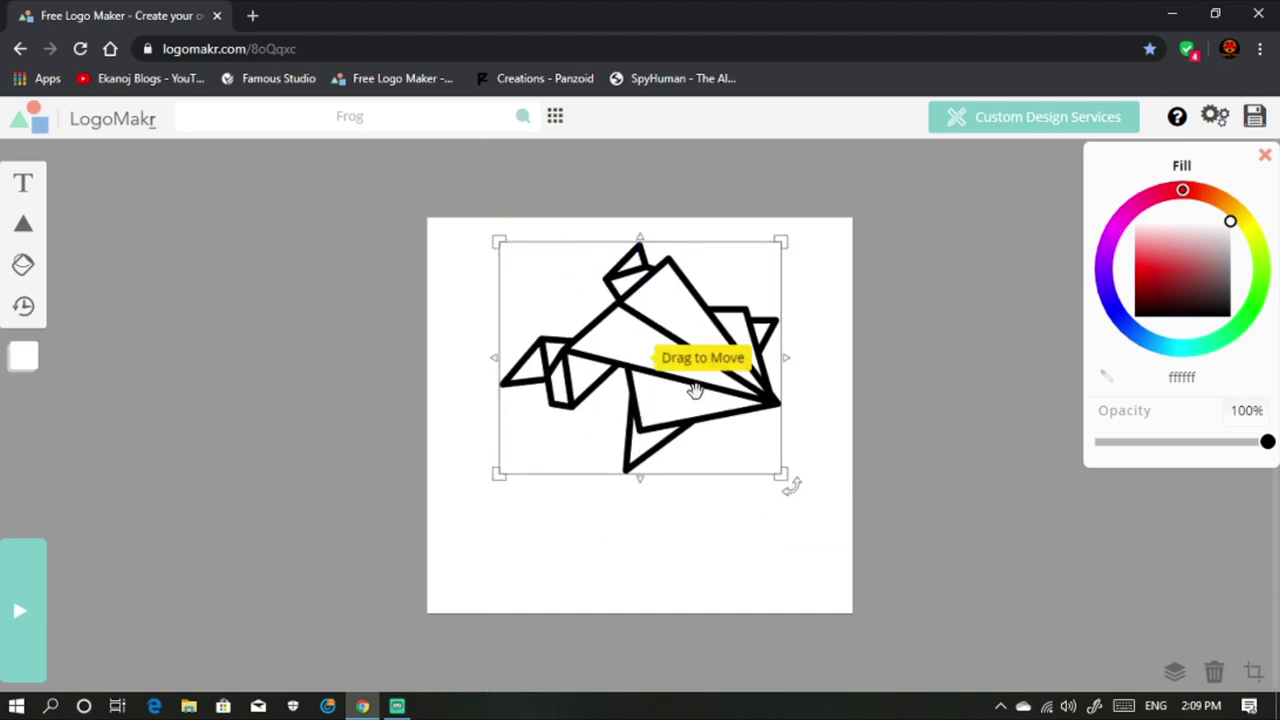
key("Delete")
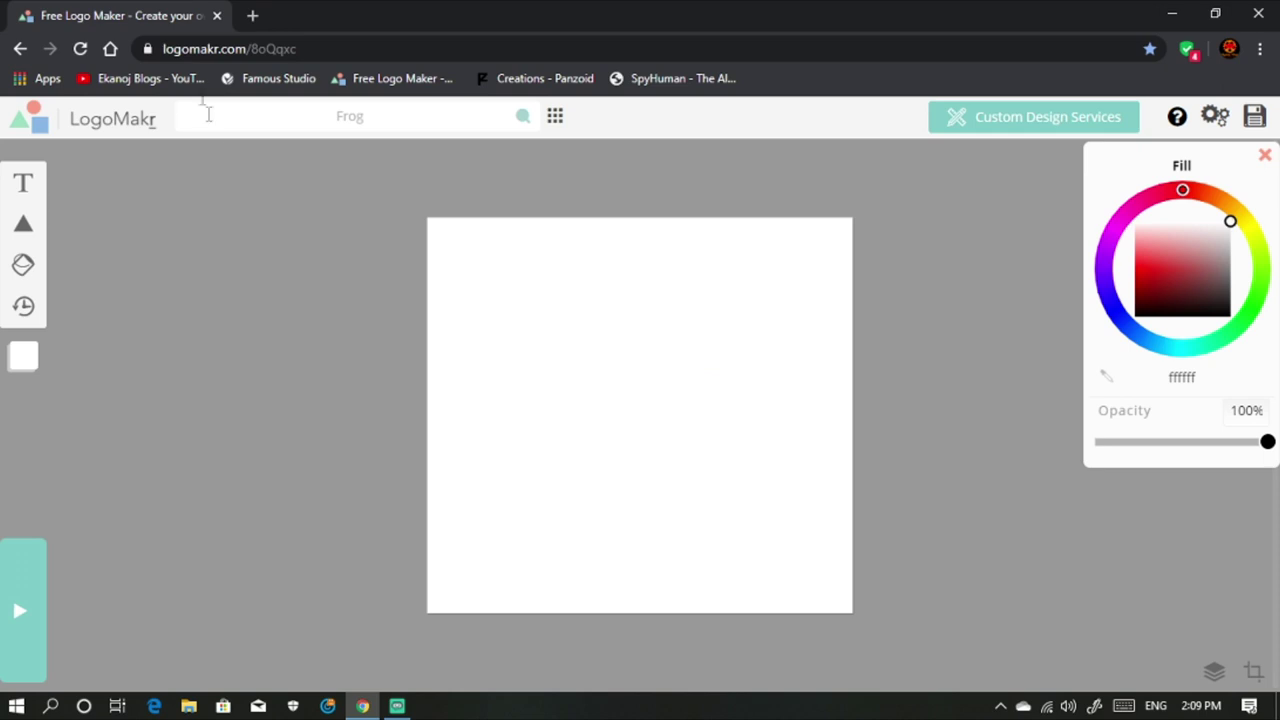
left_click(300, 110)
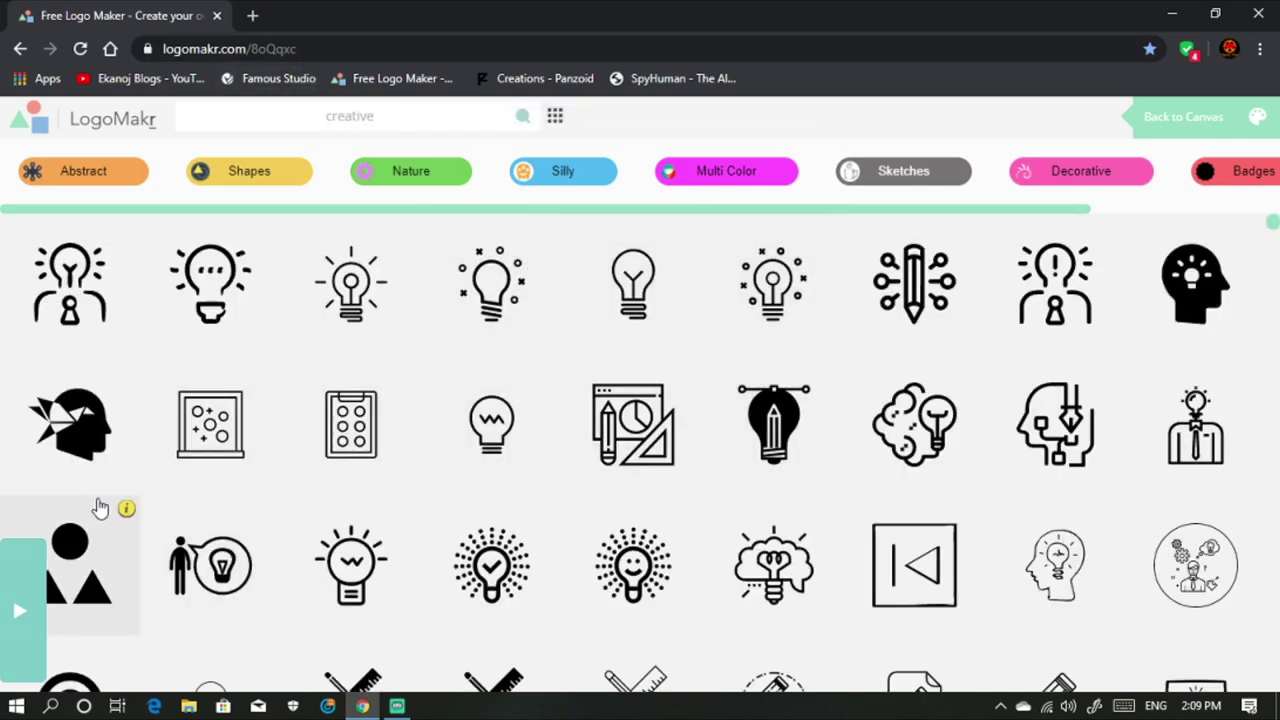
Browse the 'creative' results and add the beret painter icon to the canvas
scroll(811, 414, "down", 4)
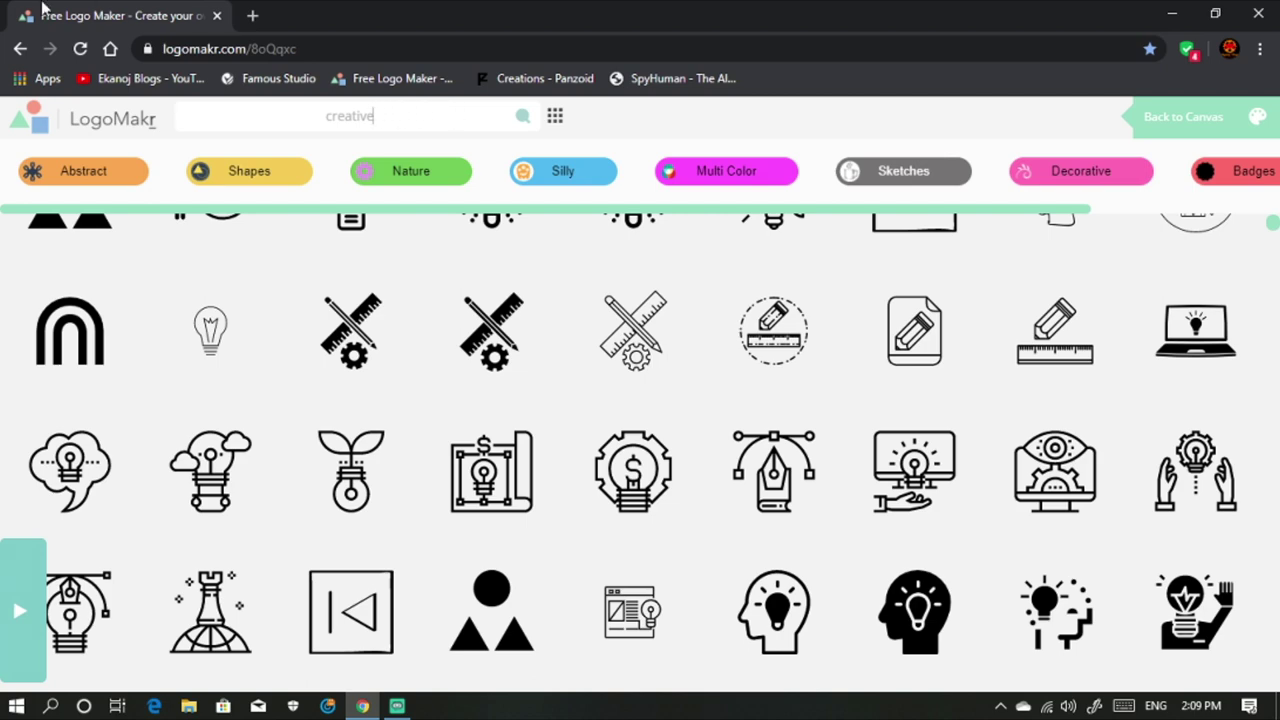
scroll(651, 463, "down", 3)
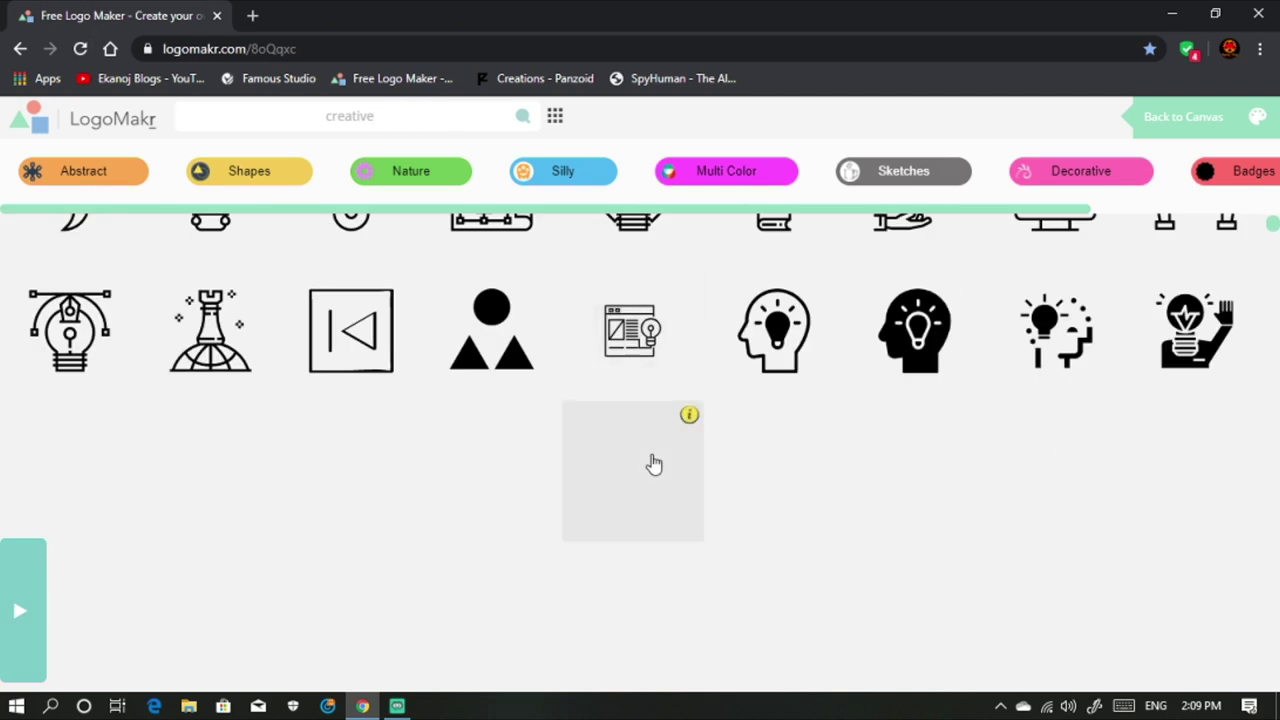
scroll(900, 510, "down", 2)
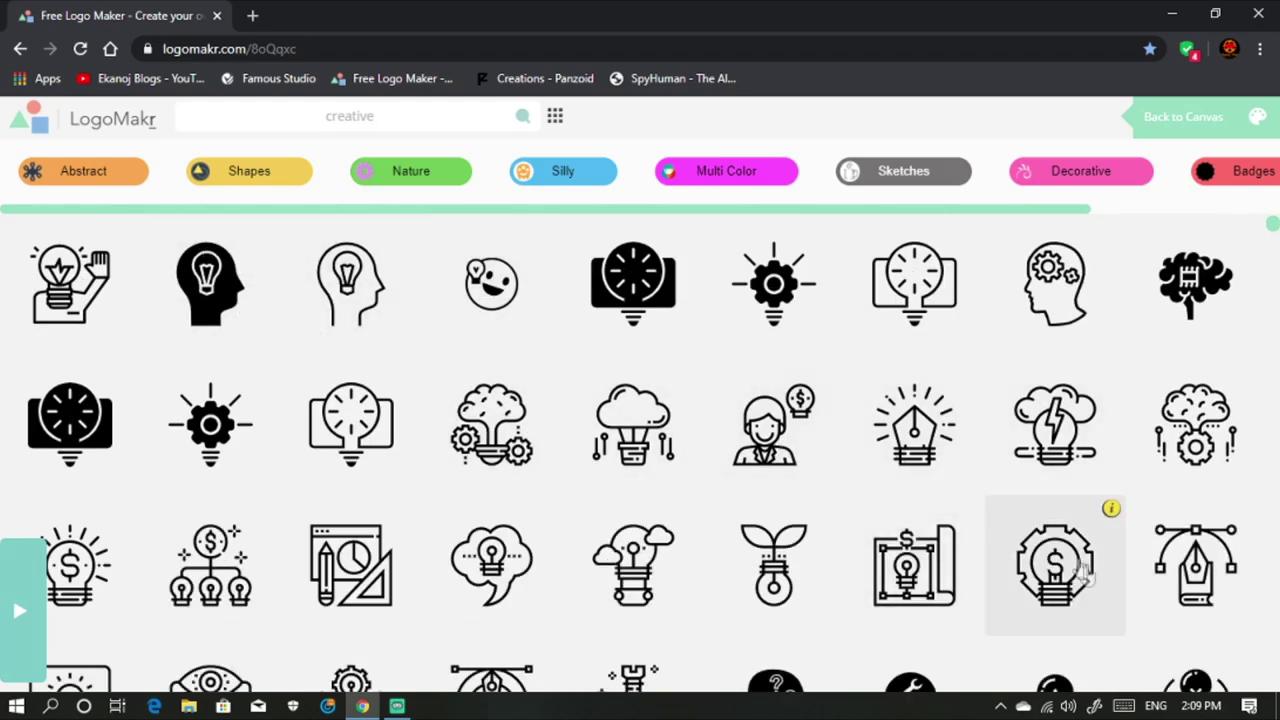
scroll(1068, 590, "down", 2)
scroll(925, 610, "down", 3)
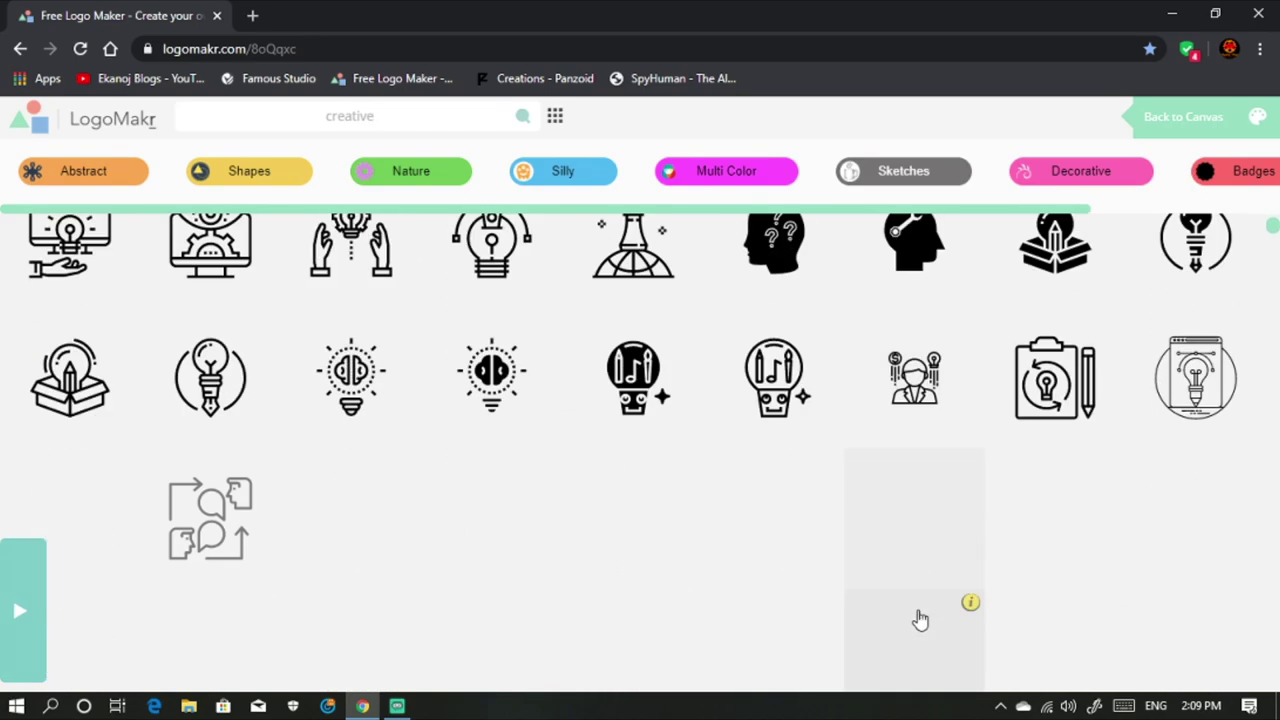
scroll(880, 605, "down", 2)
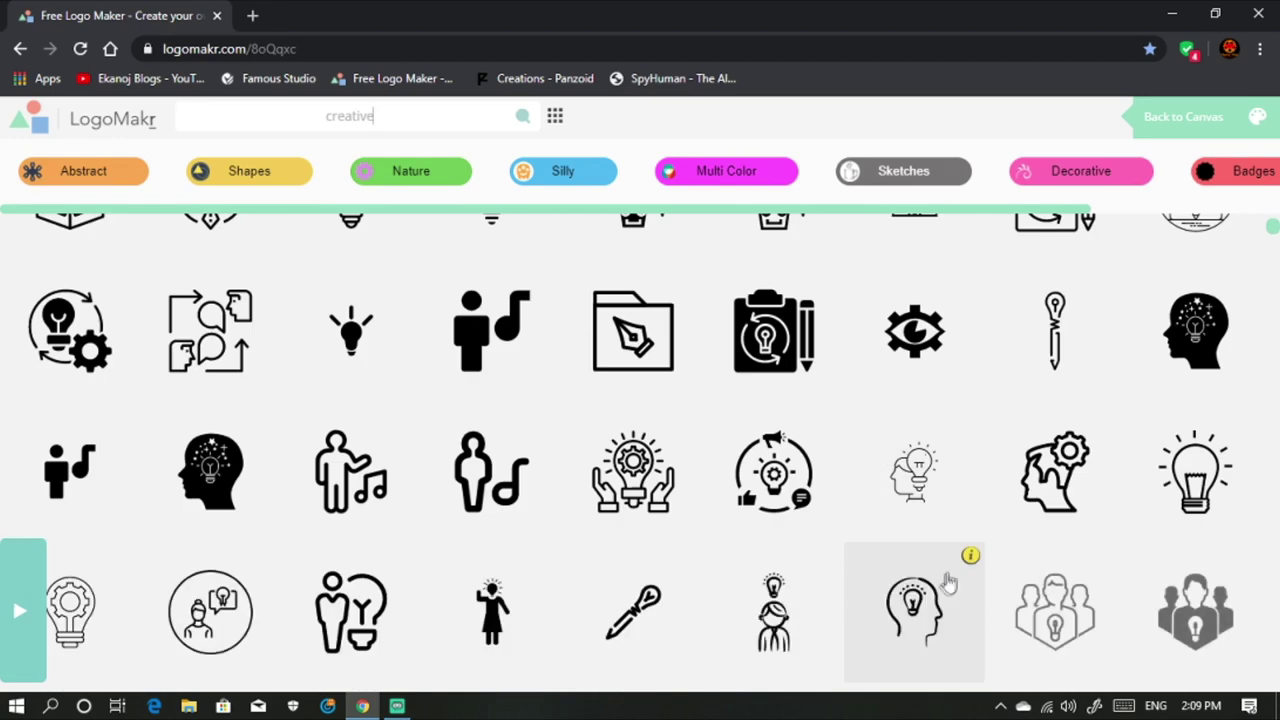
scroll(1033, 556, "down", 3)
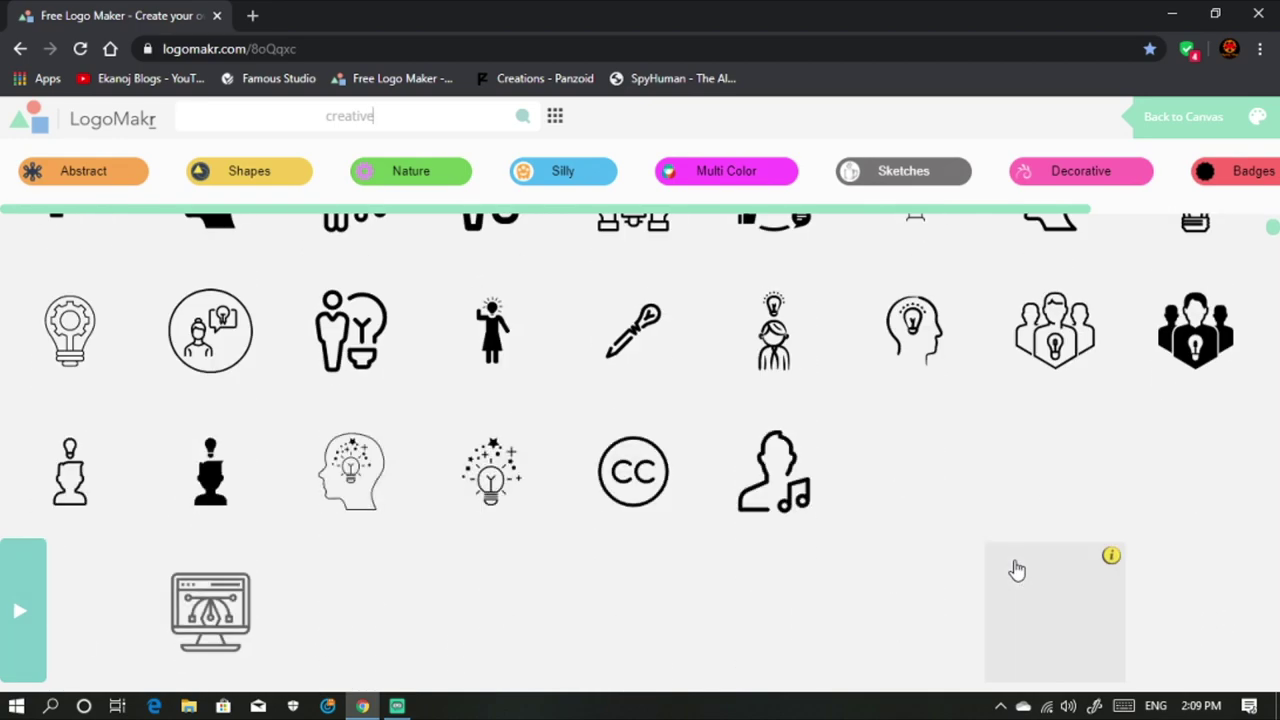
scroll(1006, 559, "down", 2)
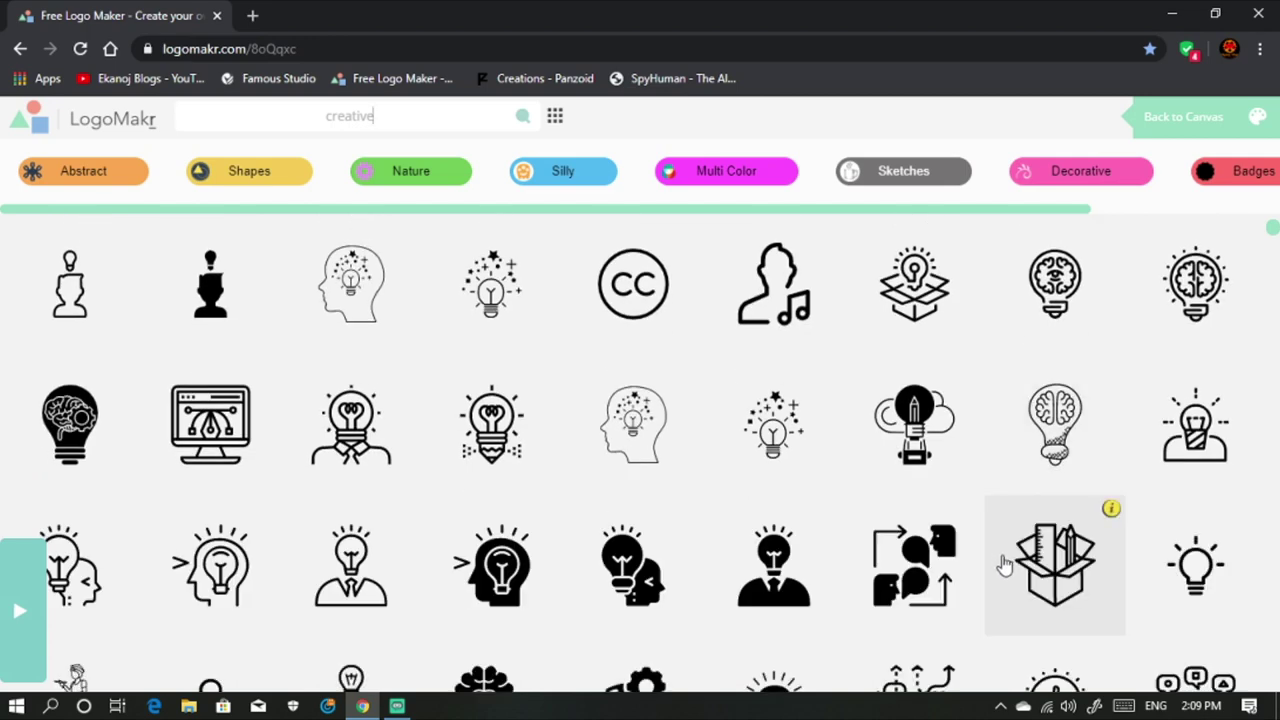
scroll(1006, 566, "down", 2)
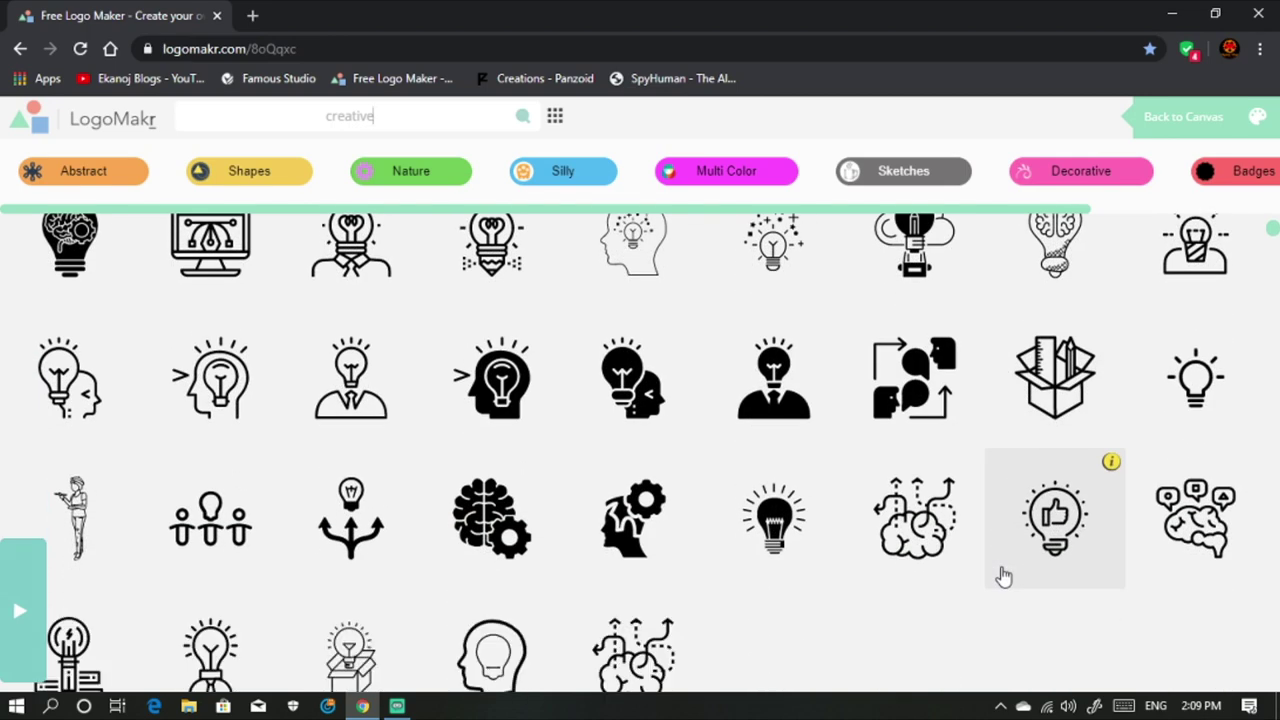
scroll(1004, 577, "down", 1)
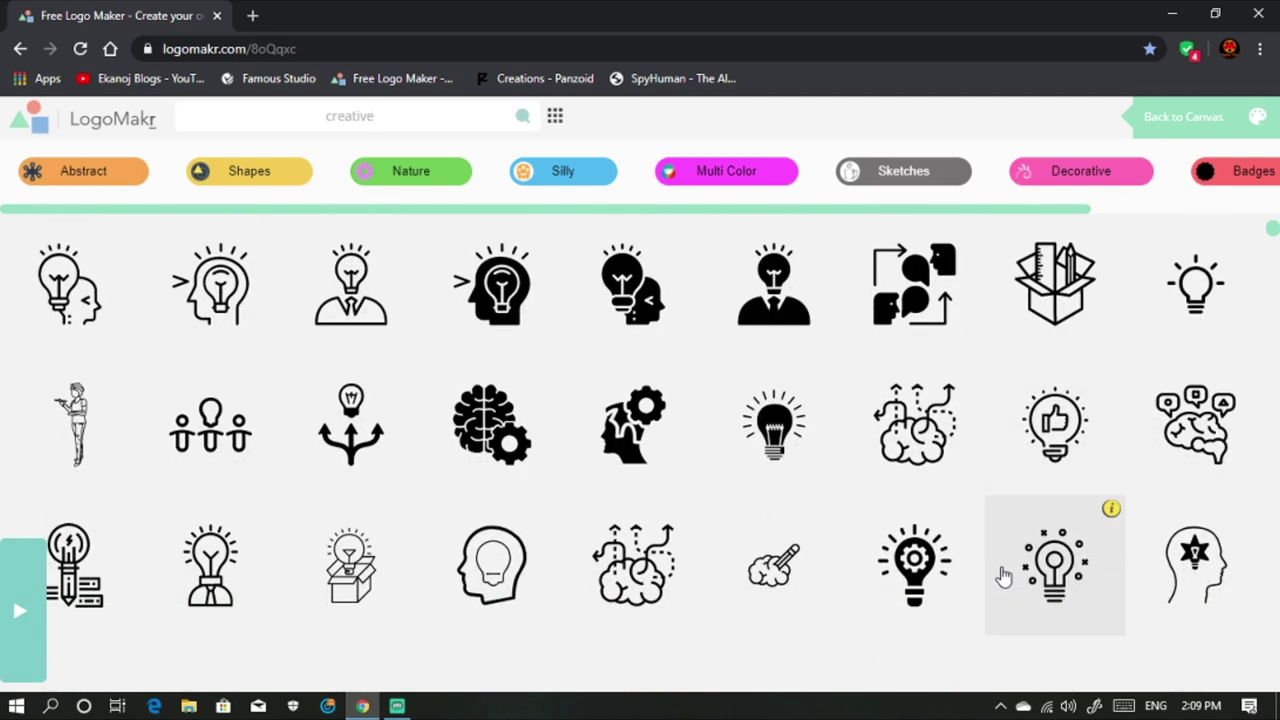
scroll(1004, 577, "down", 2)
scroll(1004, 577, "down", 1)
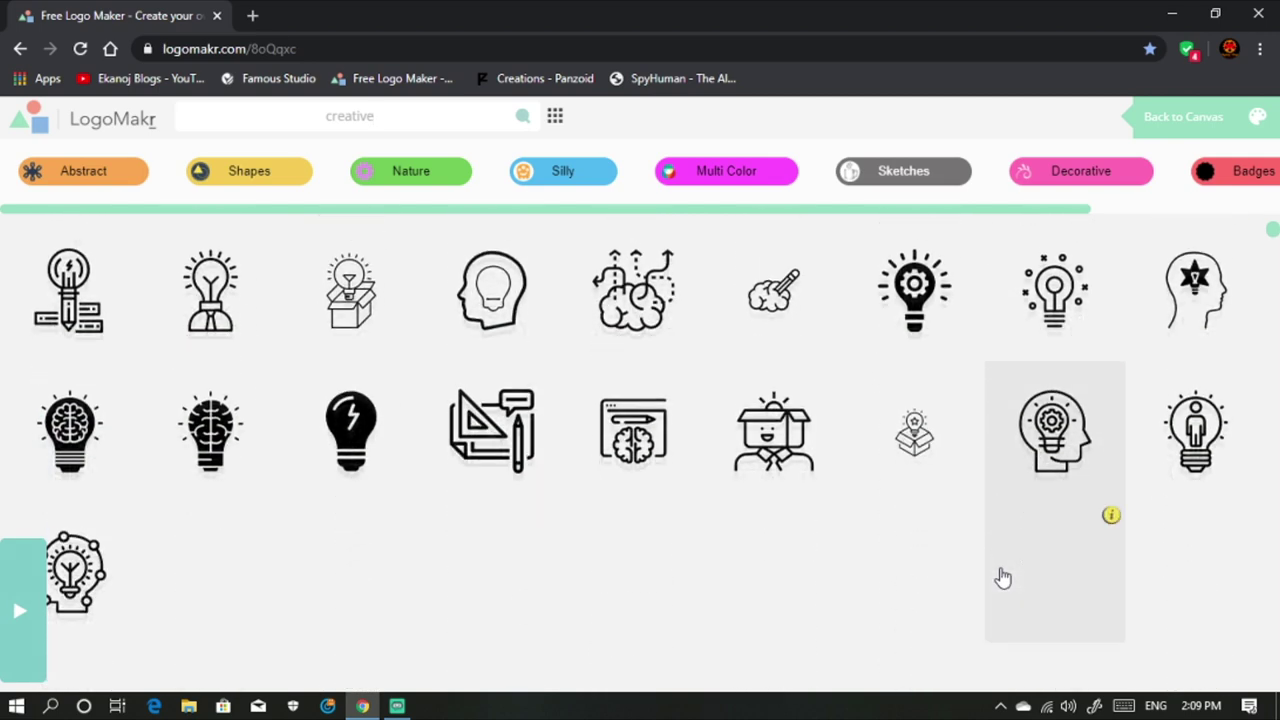
scroll(1000, 577, "down", 1)
scroll(998, 580, "down", 1)
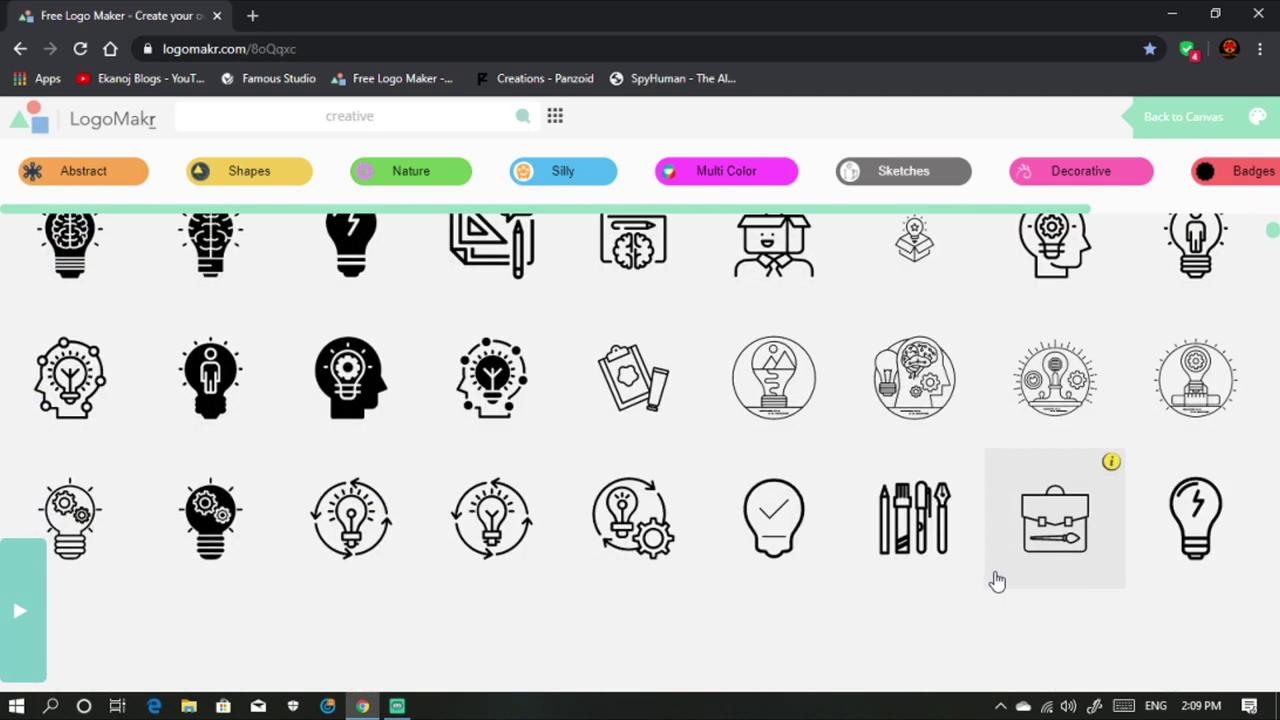
scroll(996, 581, "down", 2)
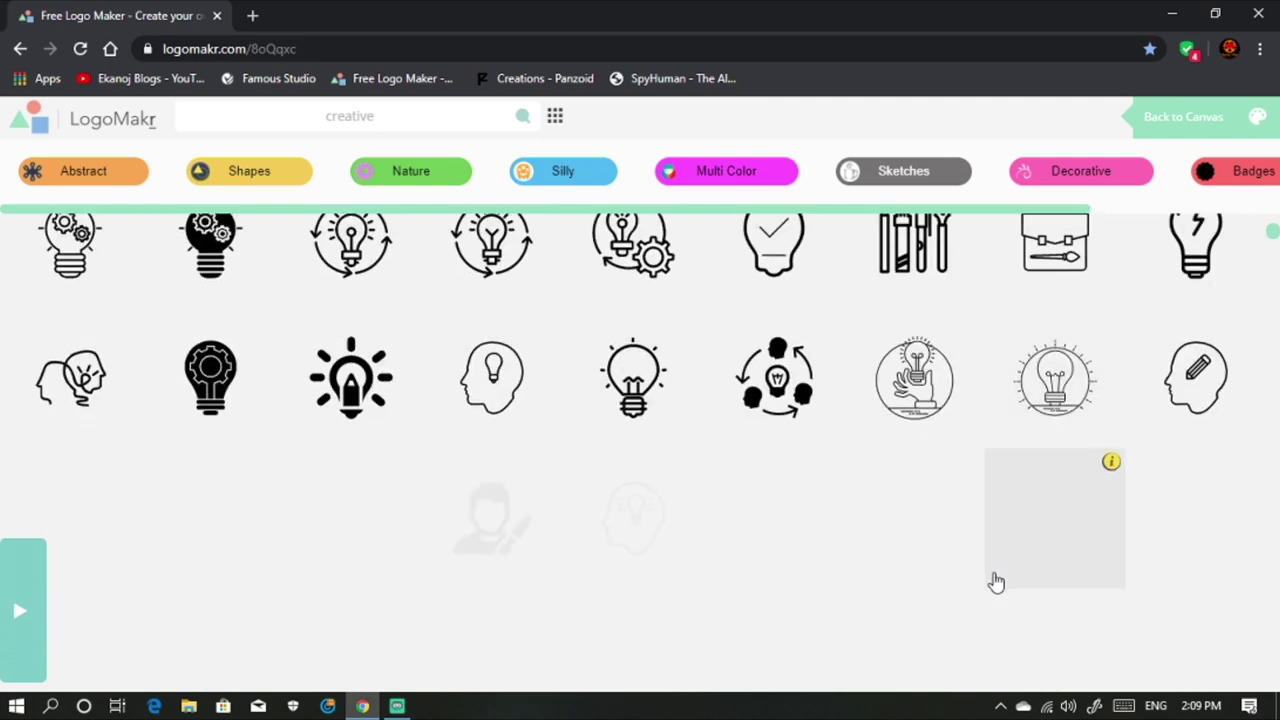
scroll(915, 485, "down", 2)
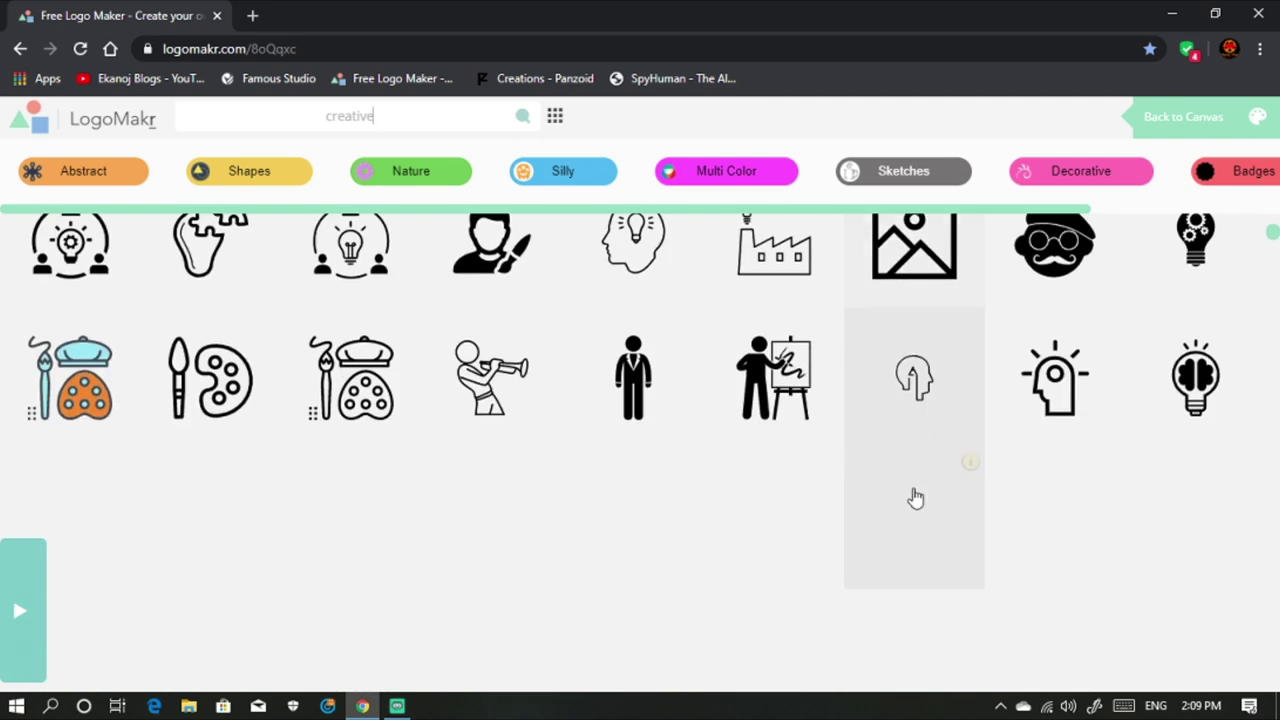
scroll(916, 497, "down", 2)
scroll(913, 505, "down", 2)
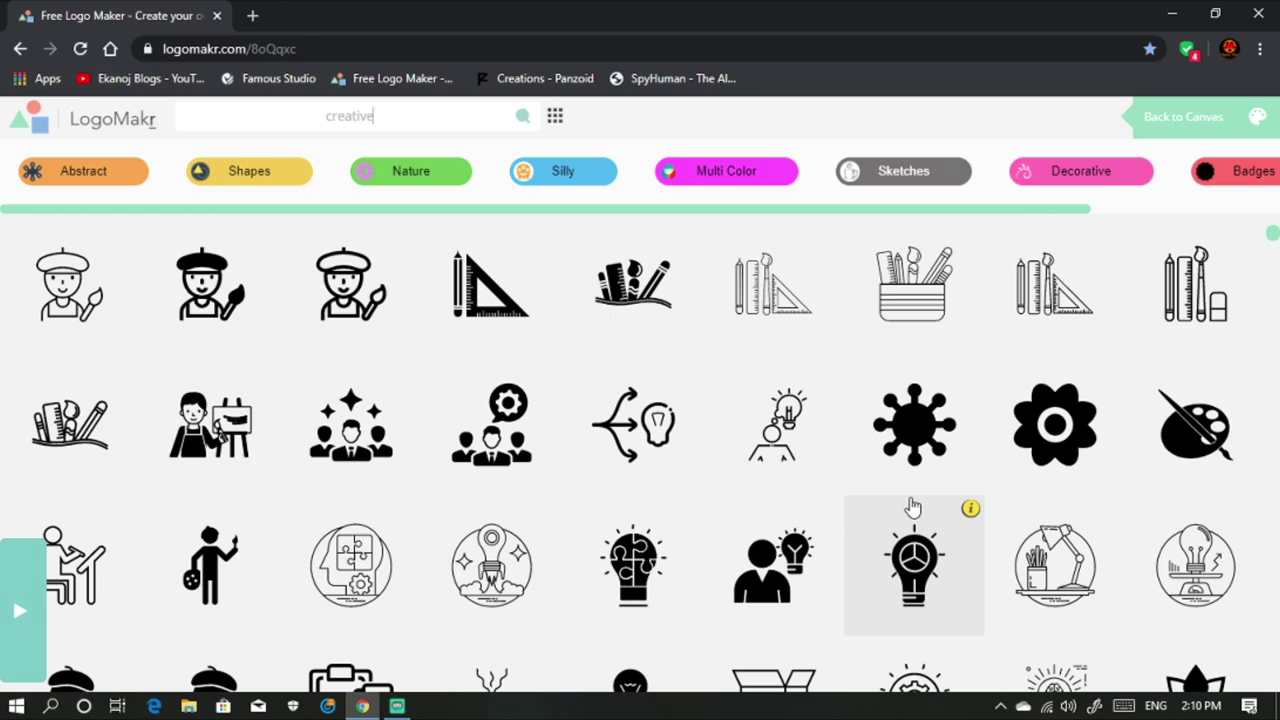
scroll(913, 508, "down", 1)
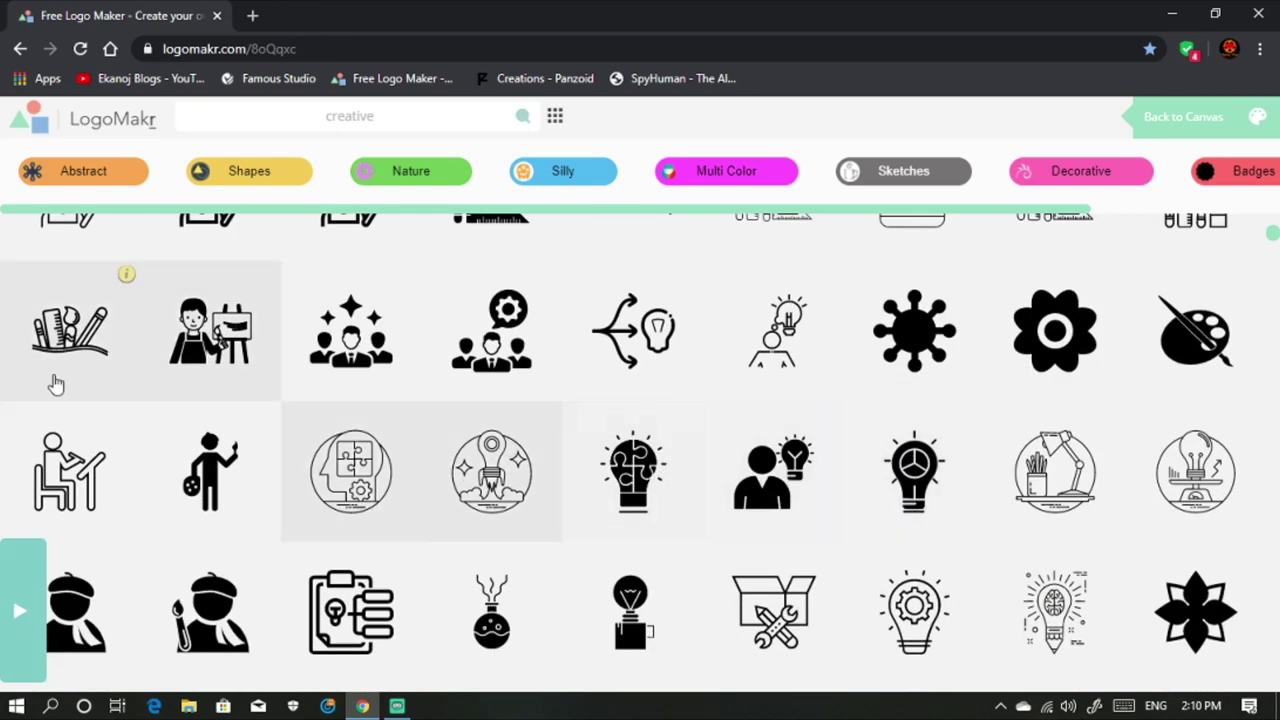
scroll(230, 372, "up", 2)
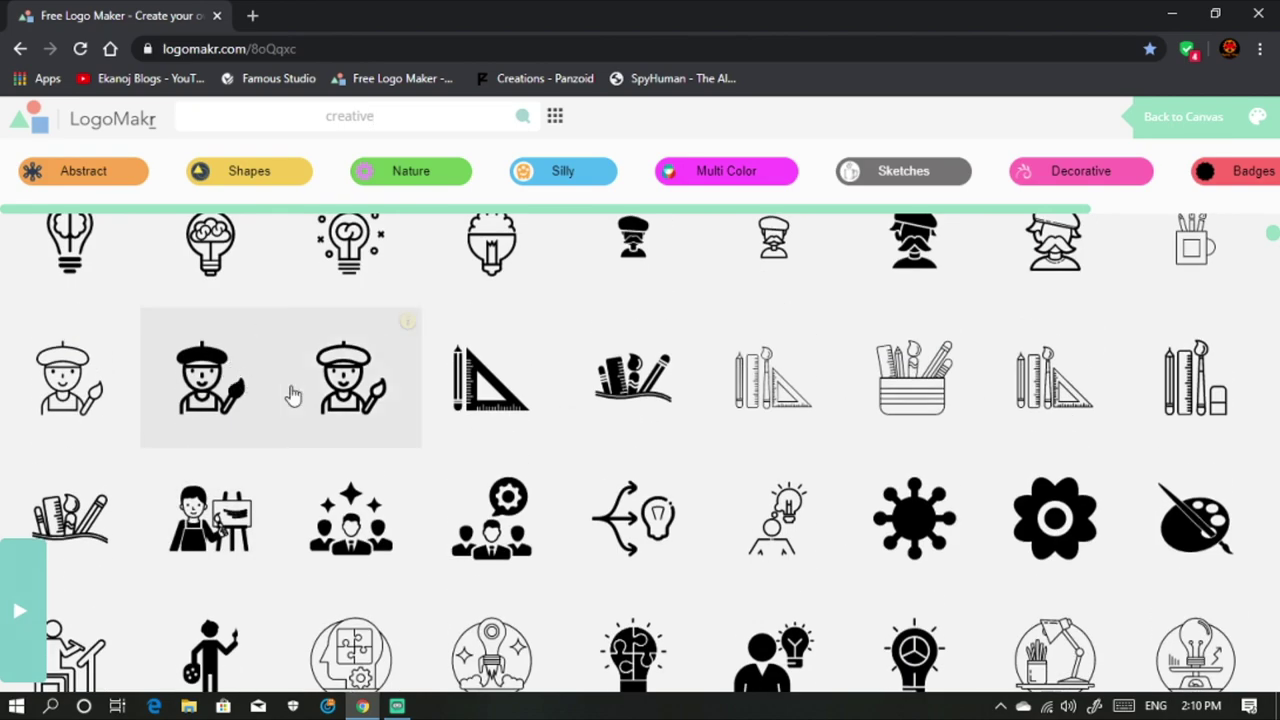
scroll(295, 397, "down", 4)
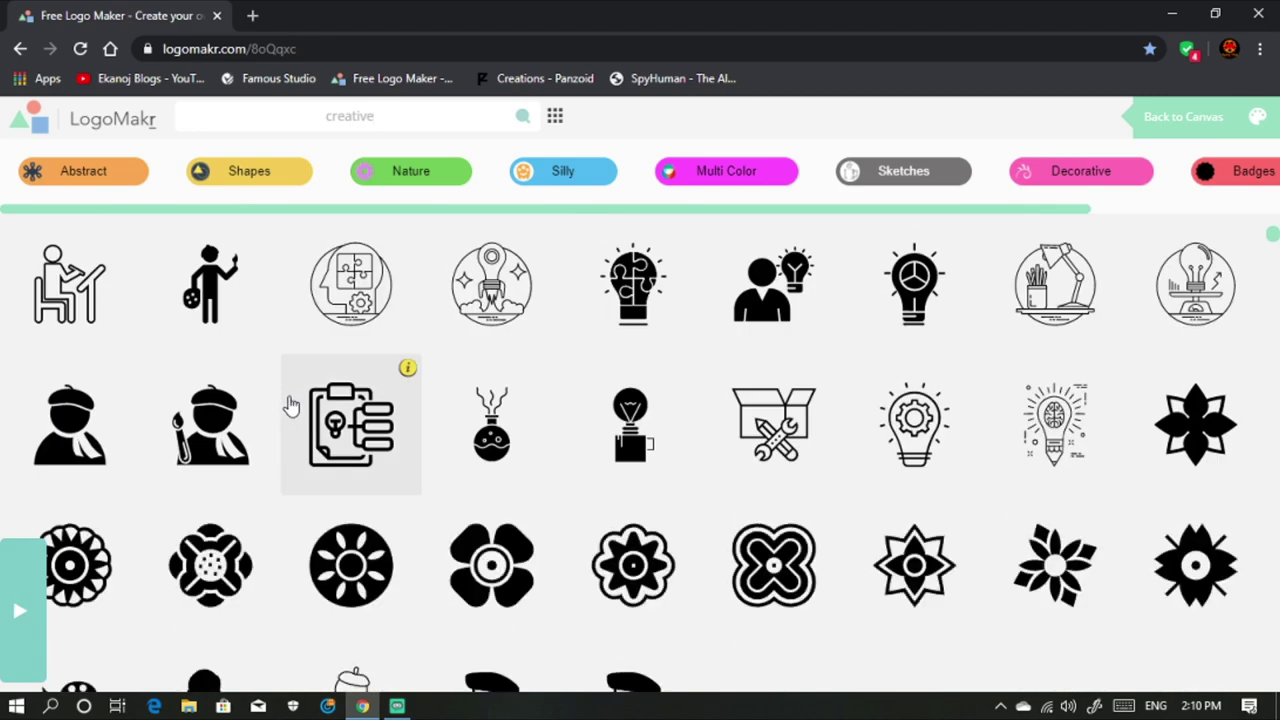
scroll(293, 404, "down", 3)
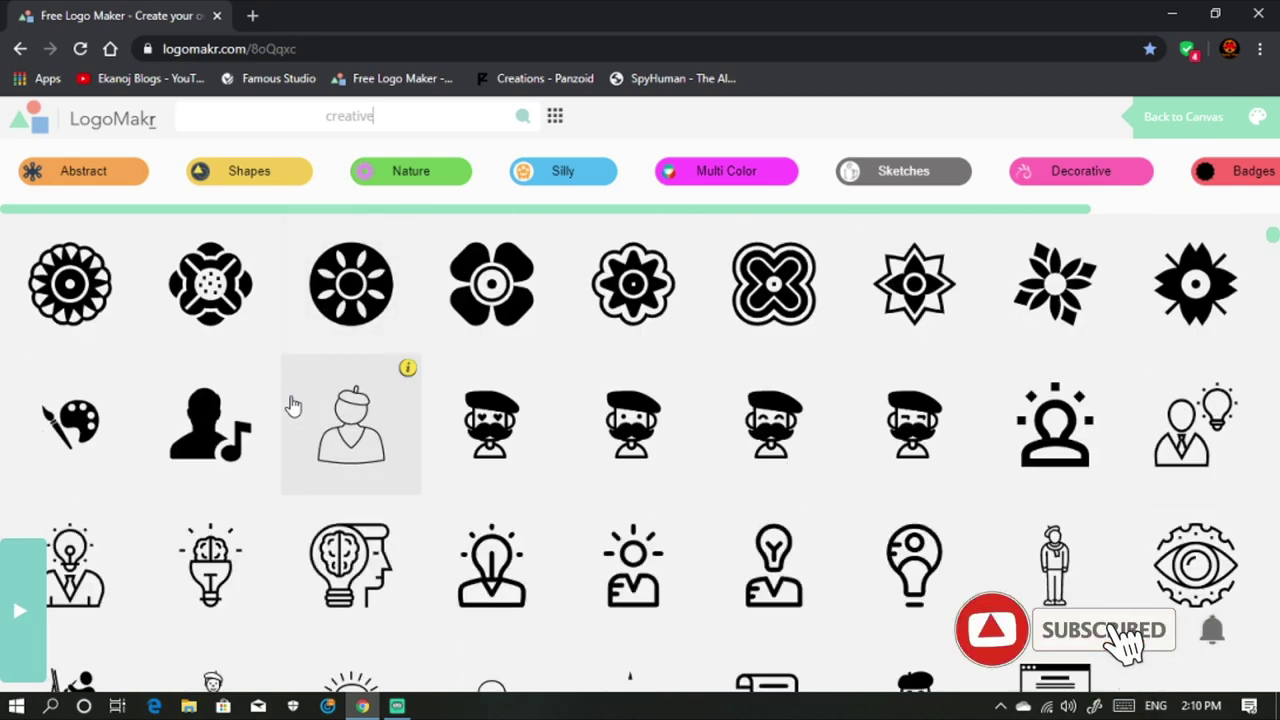
scroll(306, 500, "down", 4)
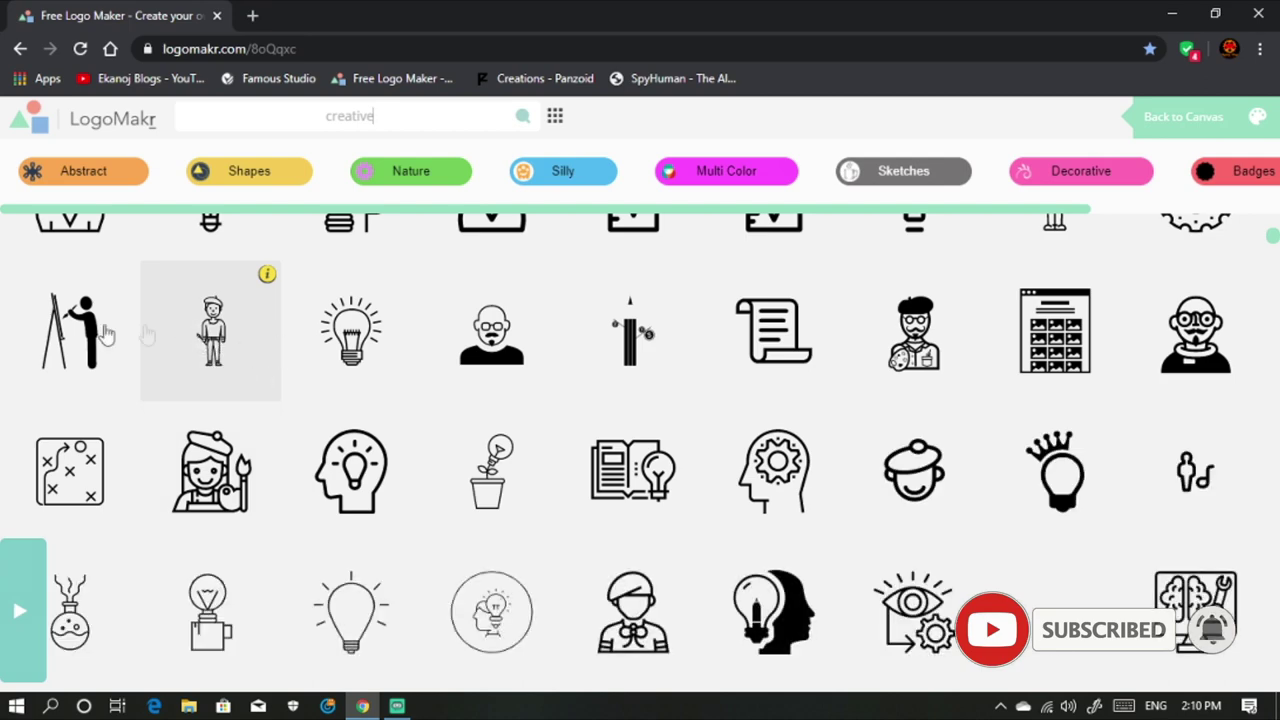
scroll(670, 690, "down", 2)
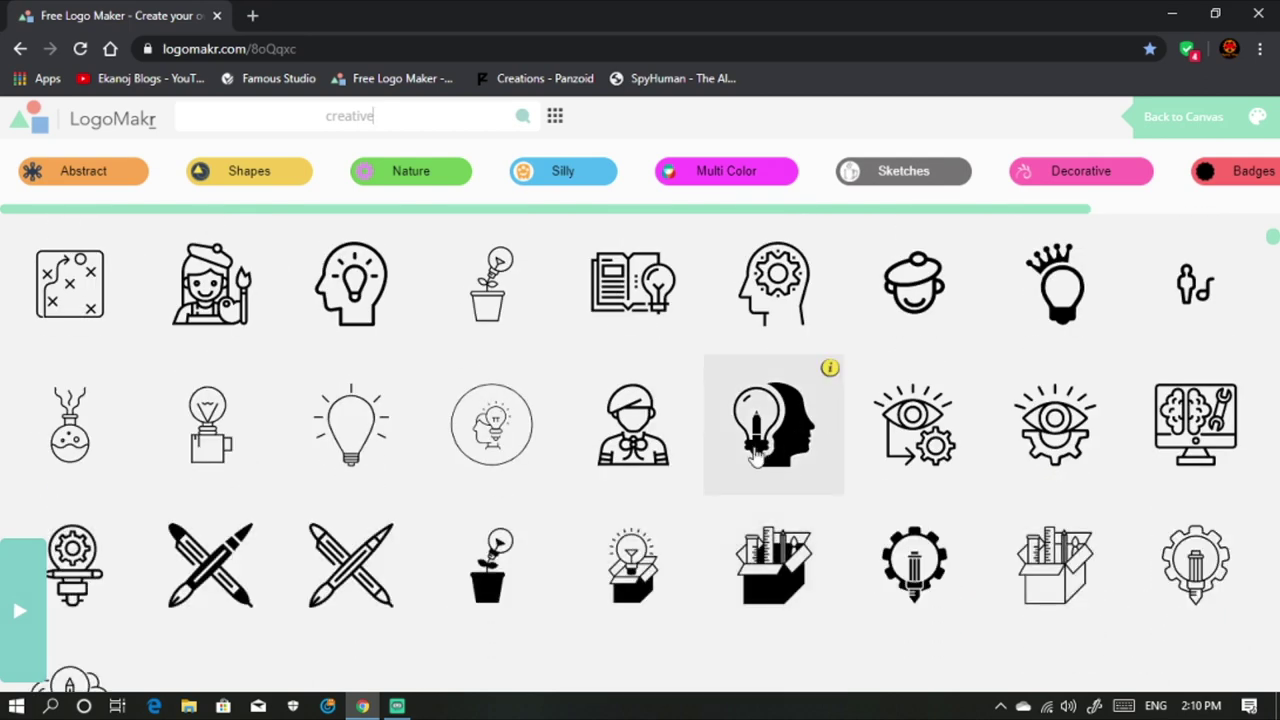
scroll(810, 450, "down", 2)
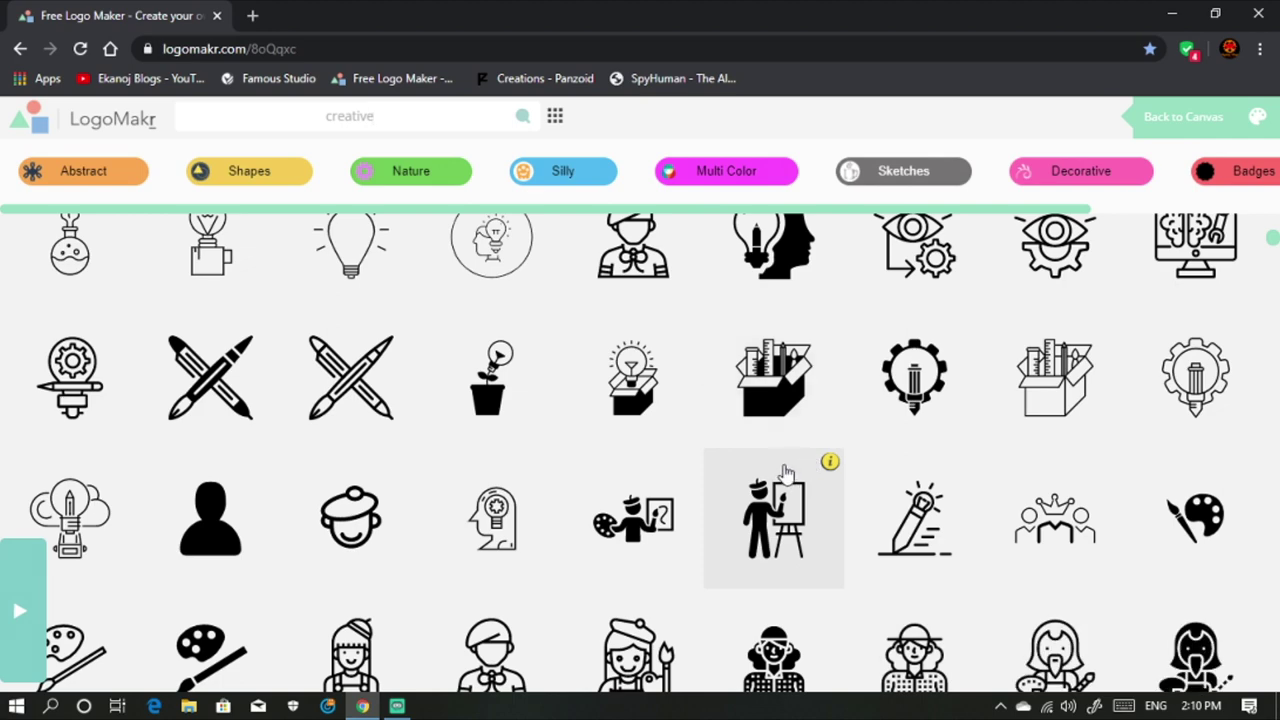
scroll(787, 472, "down", 1)
scroll(800, 480, "down", 2)
scroll(810, 490, "down", 2)
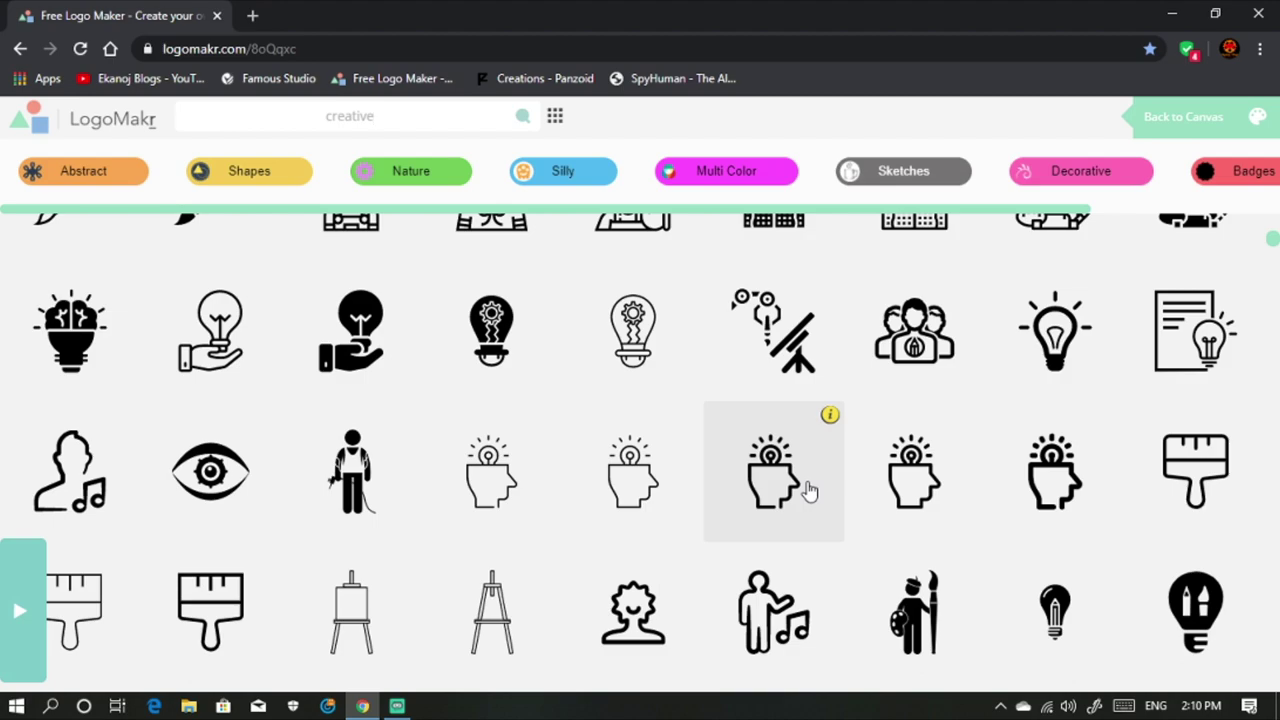
scroll(810, 493, "down", 4)
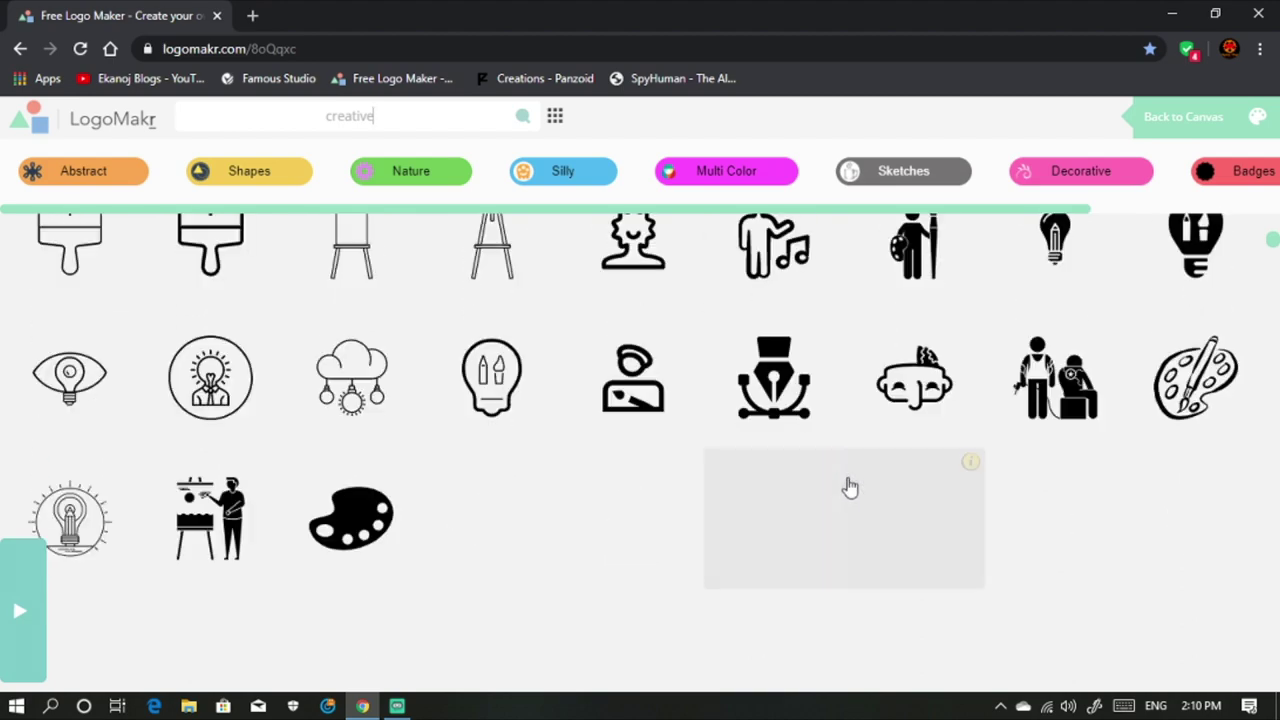
scroll(700, 400, "up", 8)
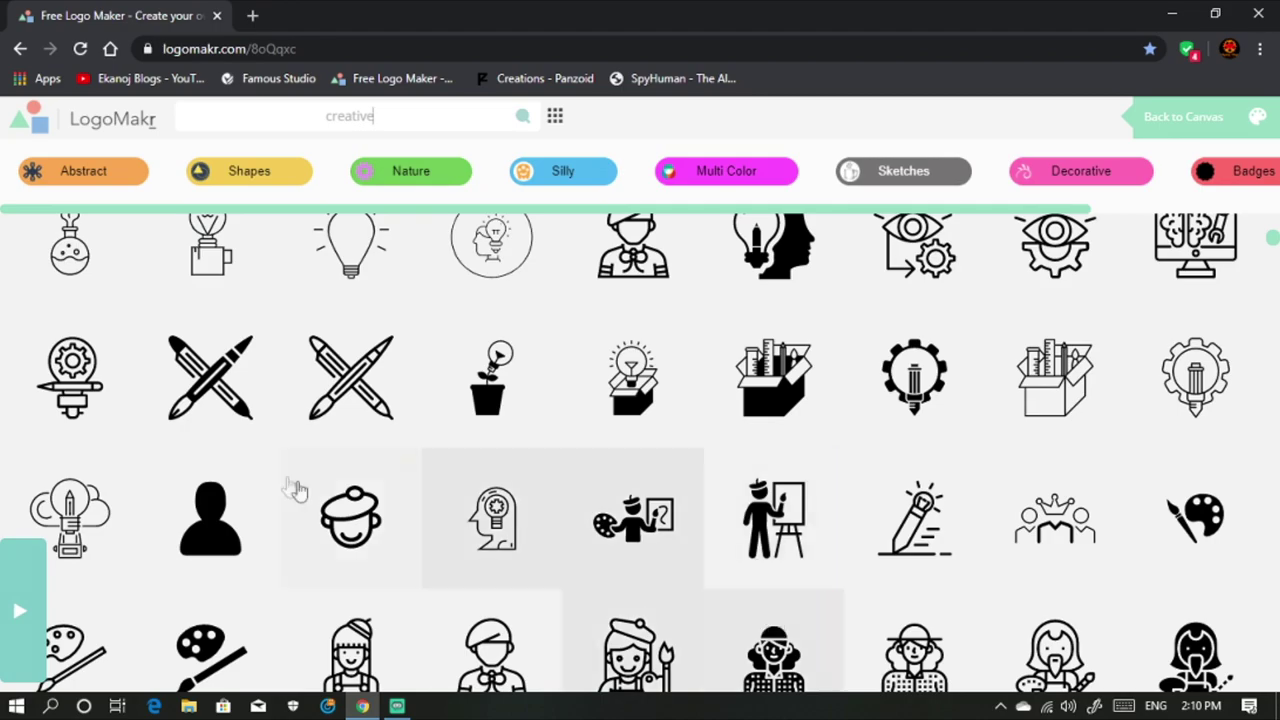
scroll(538, 398, "up", 4)
scroll(549, 406, "down", 5)
scroll(557, 414, "down", 2)
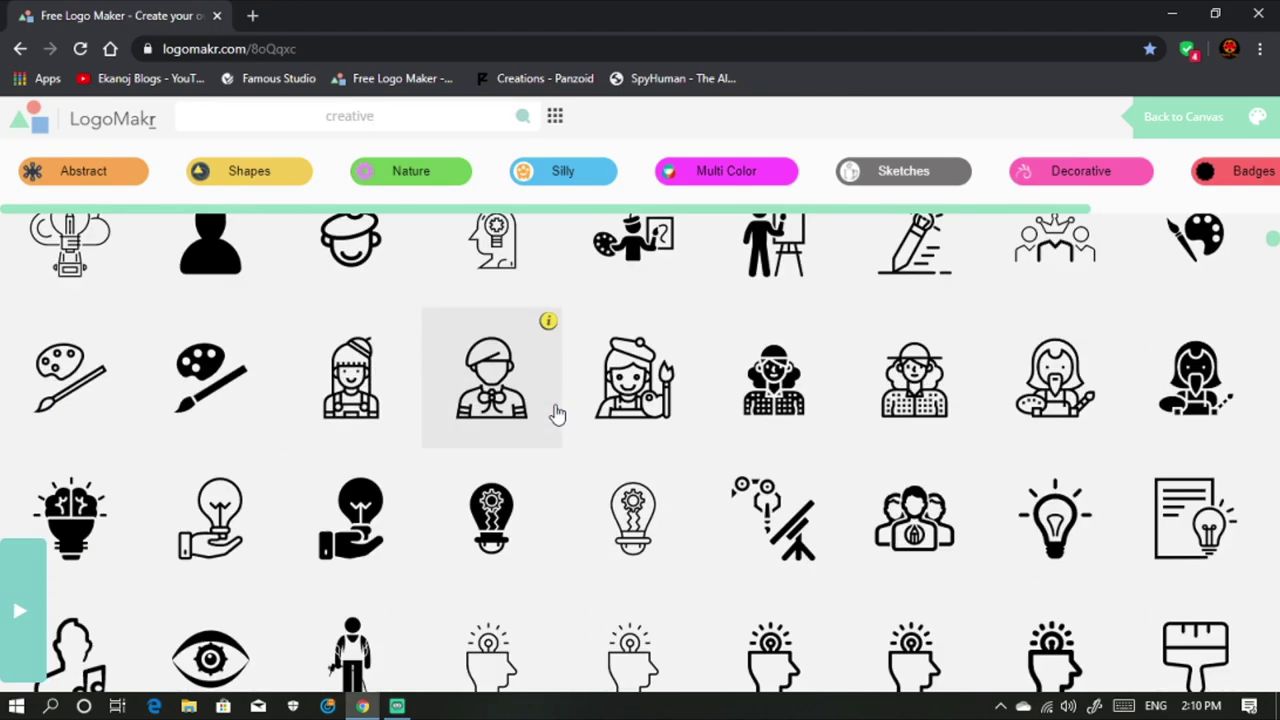
scroll(492, 402, "up", 6)
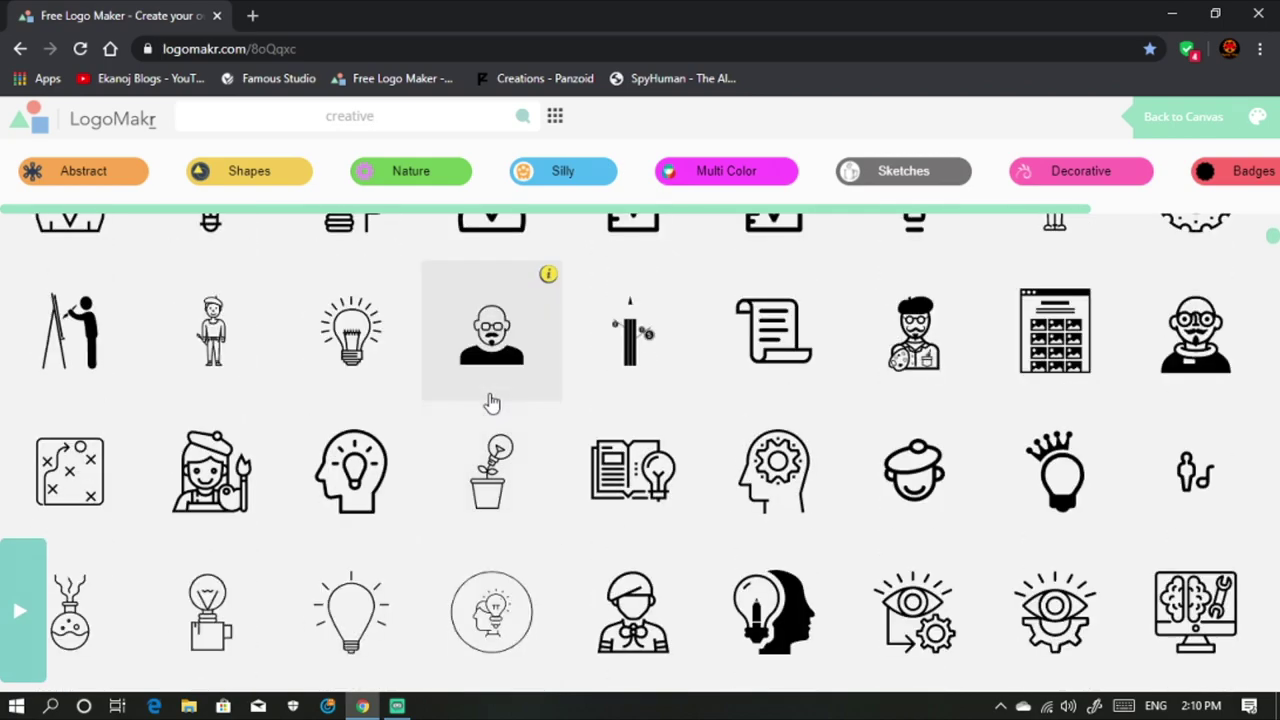
scroll(492, 402, "up", 4)
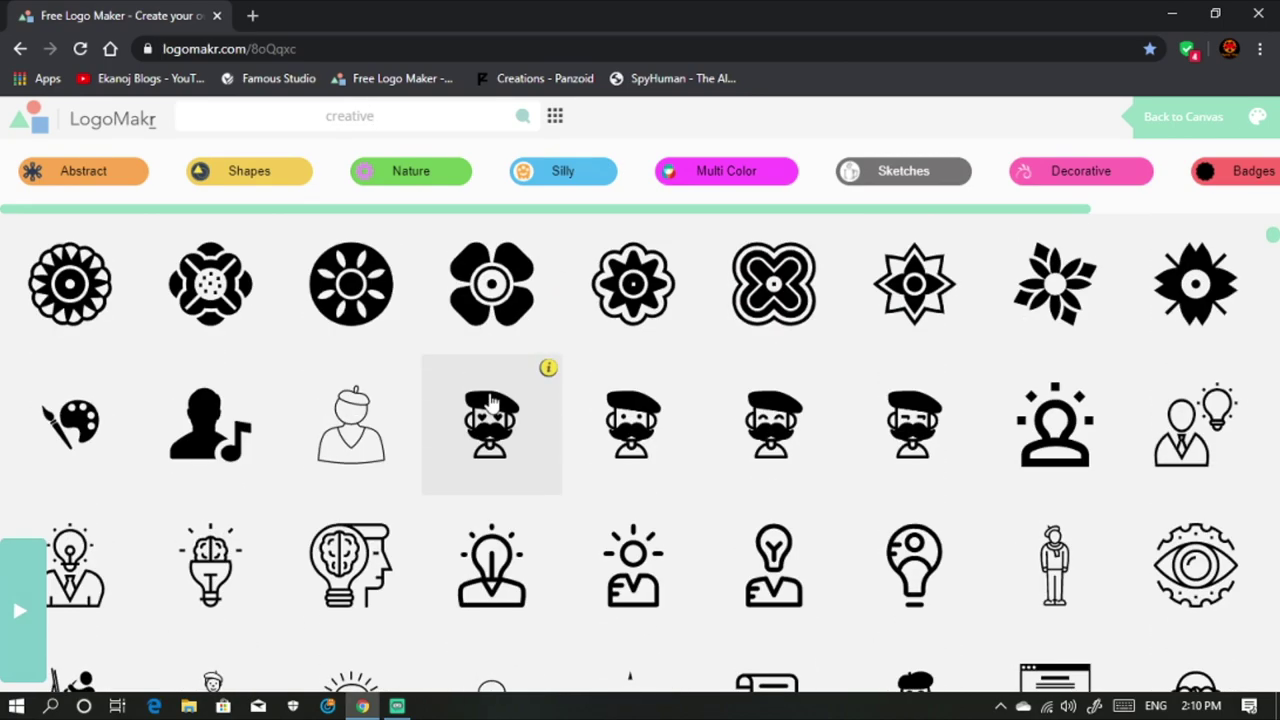
scroll(492, 402, "up", 2)
scroll(494, 403, "up", 3)
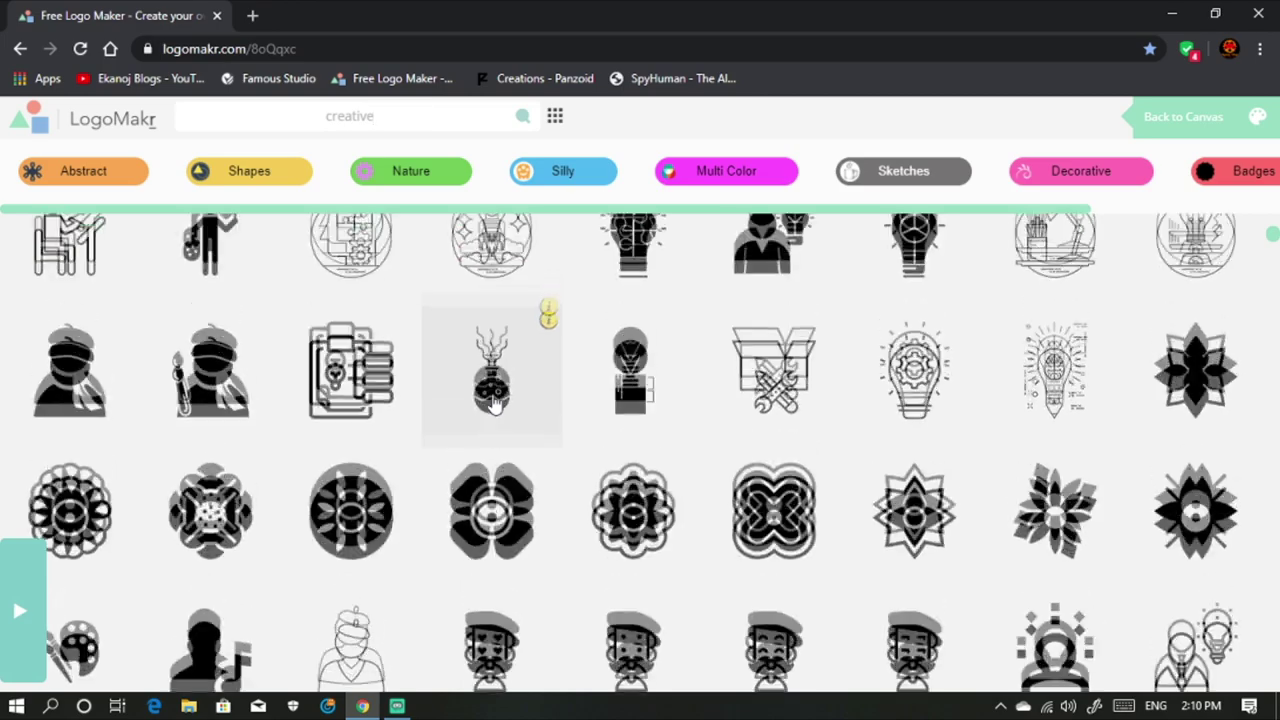
scroll(494, 403, "up", 2)
scroll(494, 403, "down", 4)
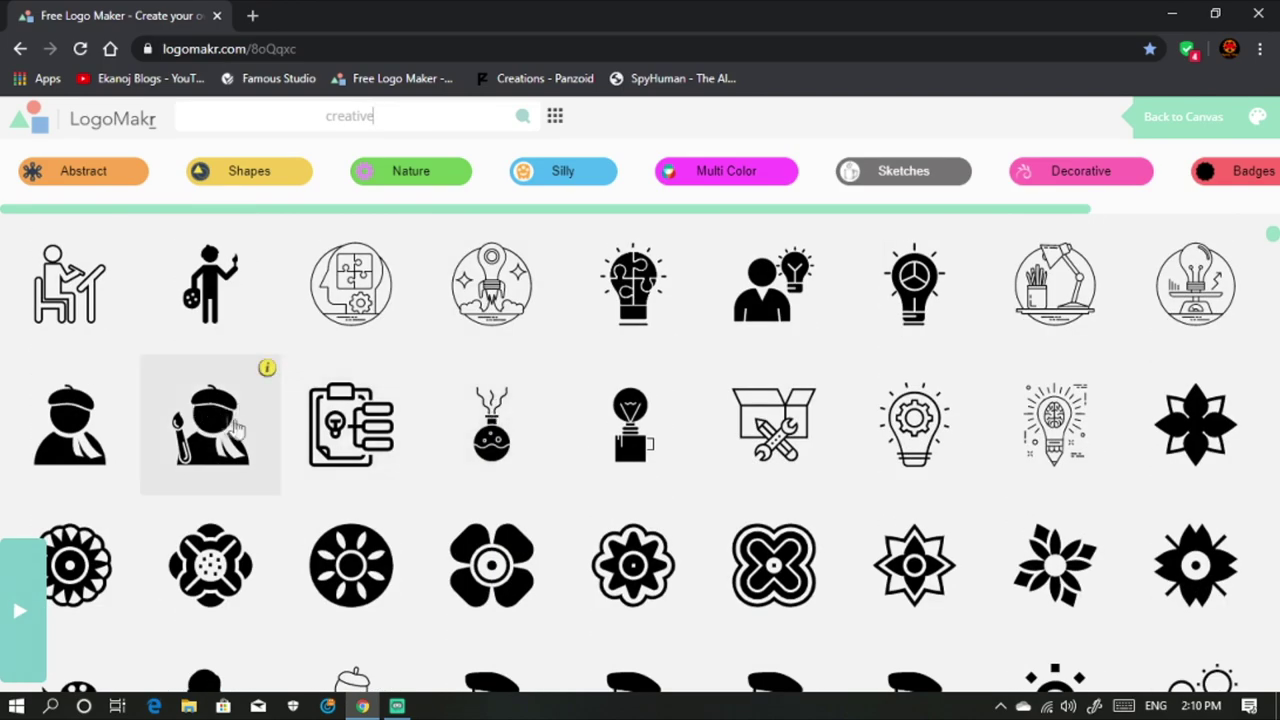
scroll(271, 364, "up", 3)
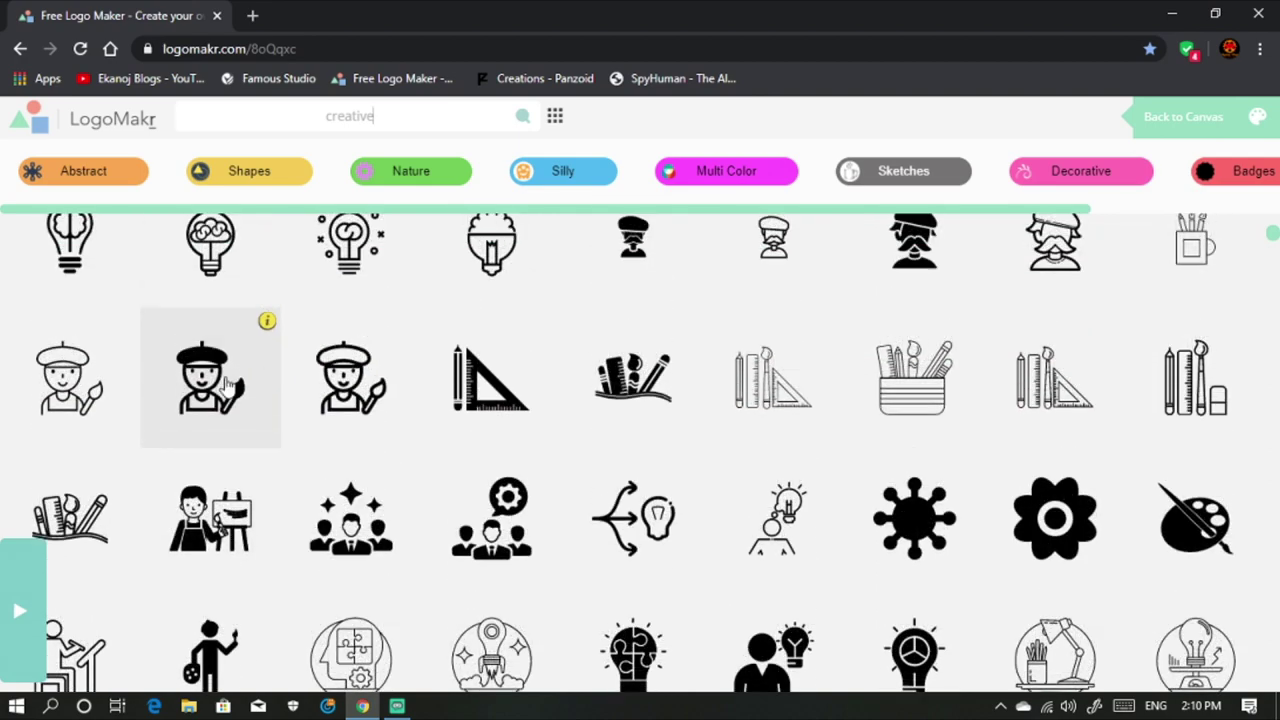
left_click(229, 383)
Move the painter icon higher, enlarge it, and colour it red (ff2f00)
left_click_drag(665, 372, 665, 290)
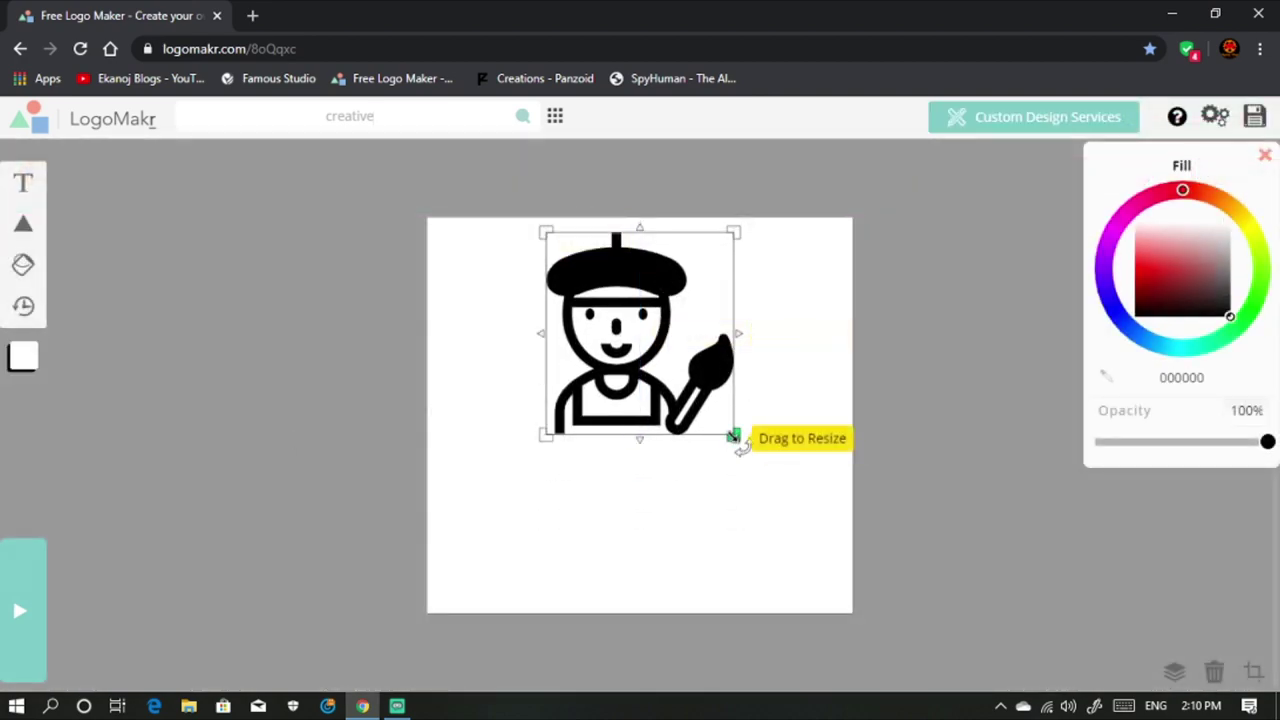
mouse_move(741, 446)
left_mouse_down()
mouse_move(797, 503)
mouse_move(675, 428)
mouse_move(700, 438)
left_mouse_up()
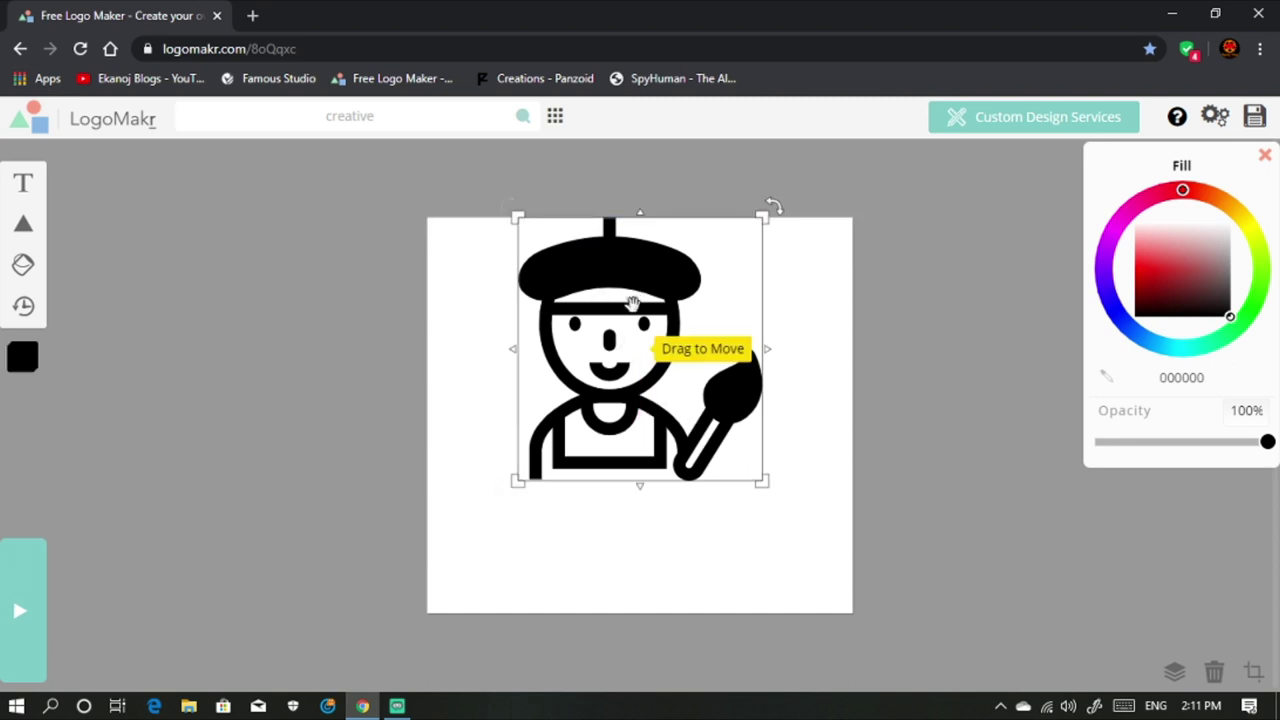
left_click(1169, 195)
mouse_move(1175, 189)
left_mouse_down()
mouse_move(1222, 202)
mouse_move(1198, 192)
left_mouse_up()
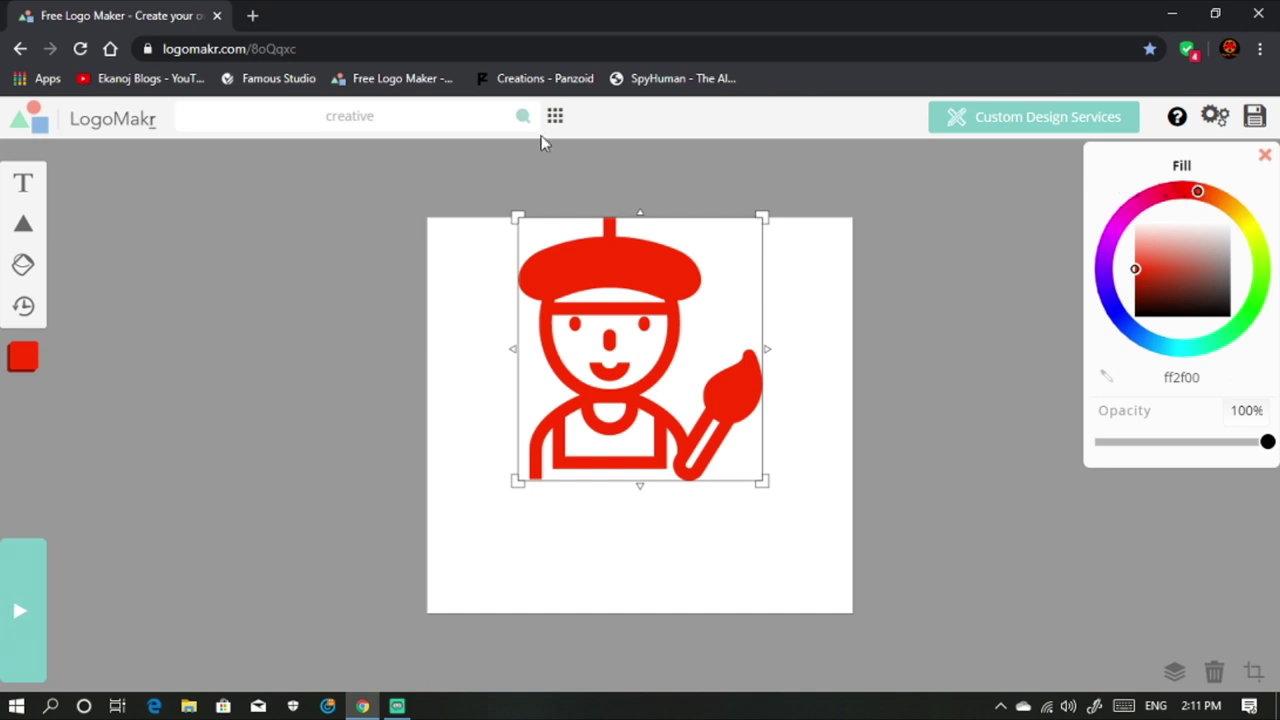
left_click(794, 323)
Give the canvas a black background, briefly trying a transparent one in between
right_click(794, 323)
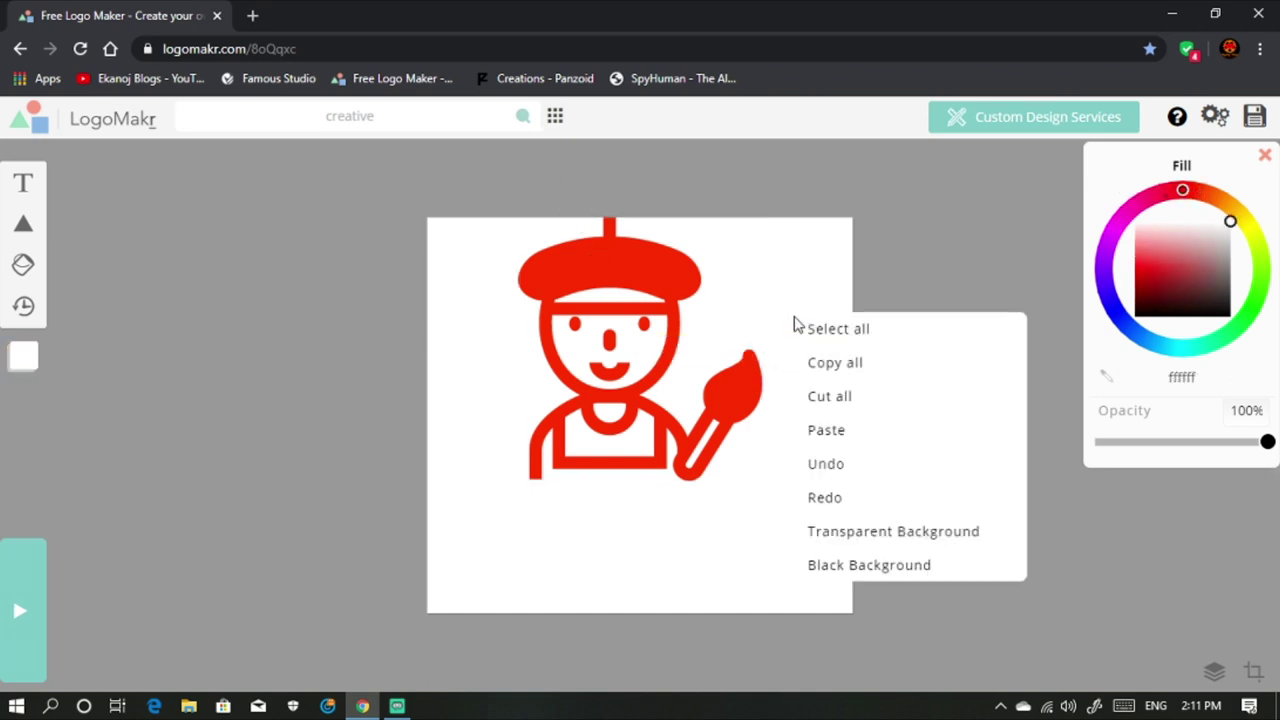
left_click(868, 563)
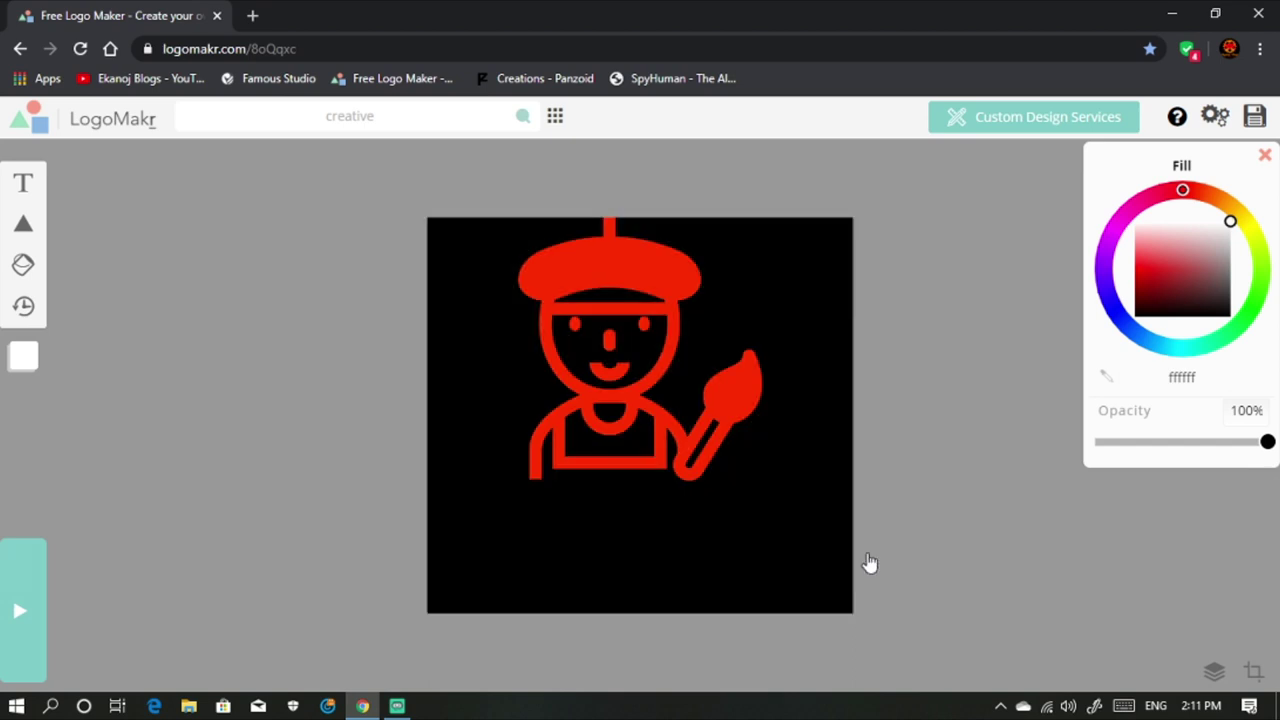
right_click(809, 461)
left_click(846, 428)
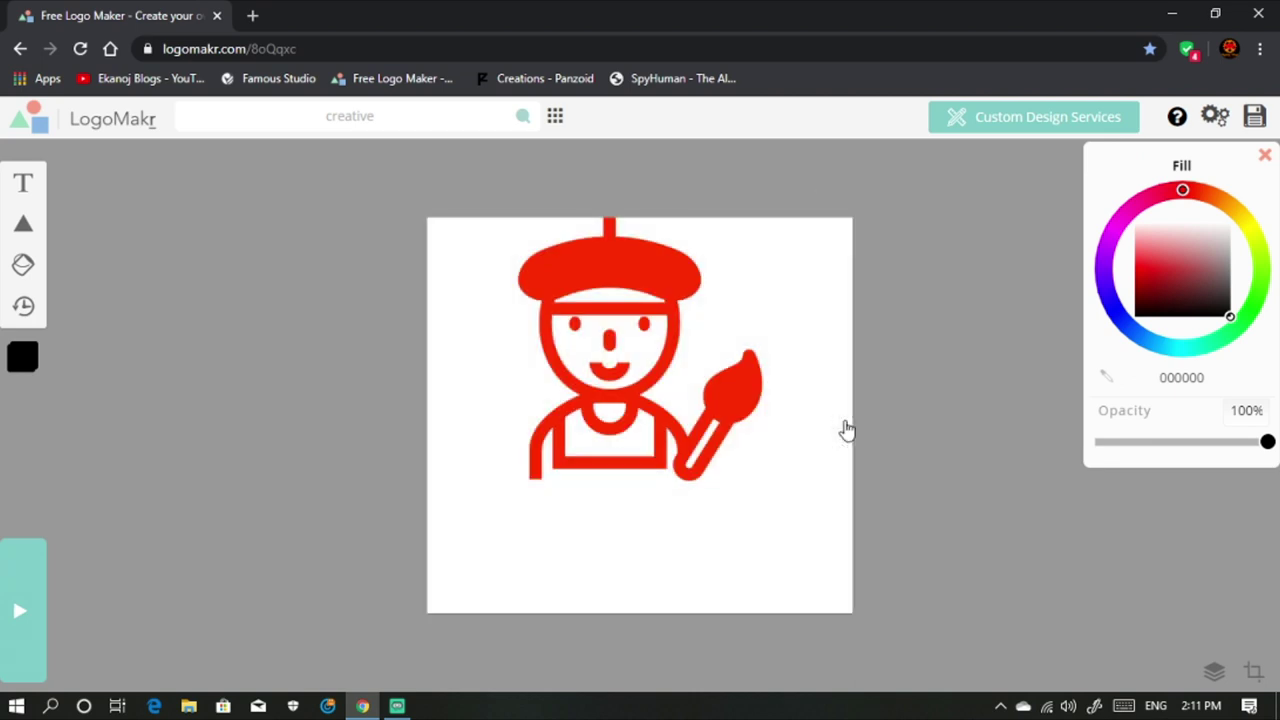
right_click(841, 428)
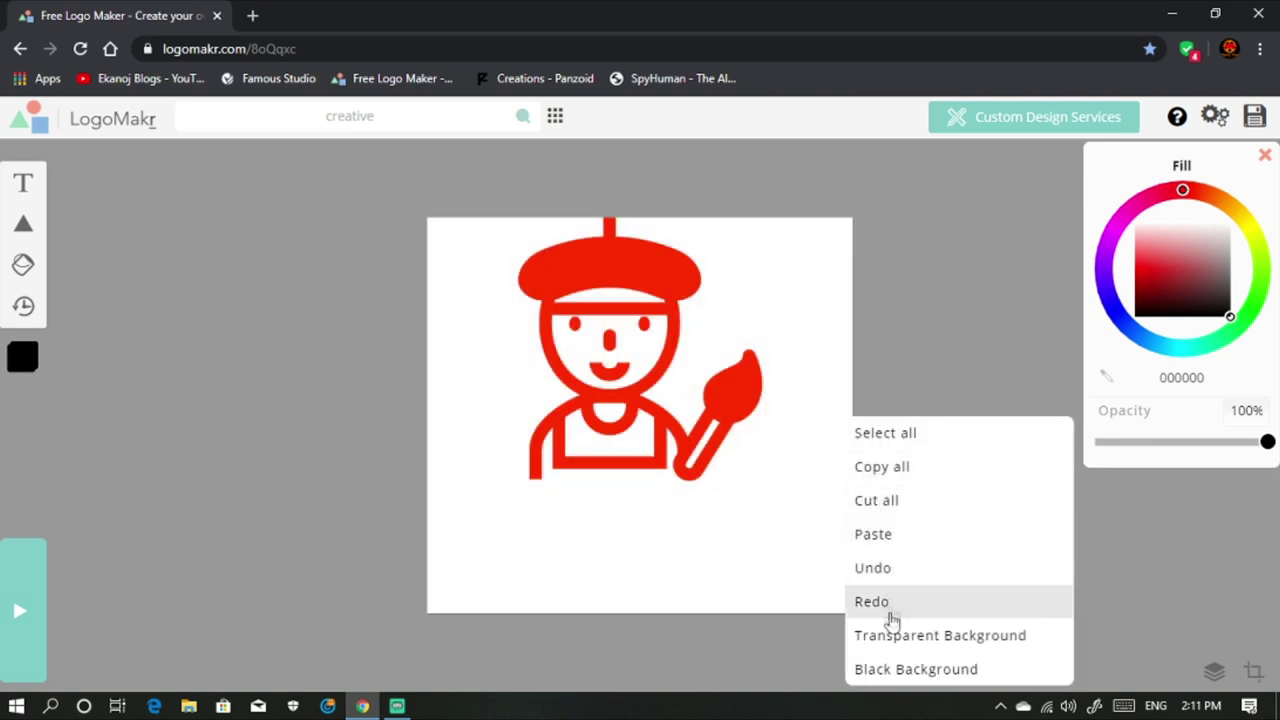
left_click(900, 668)
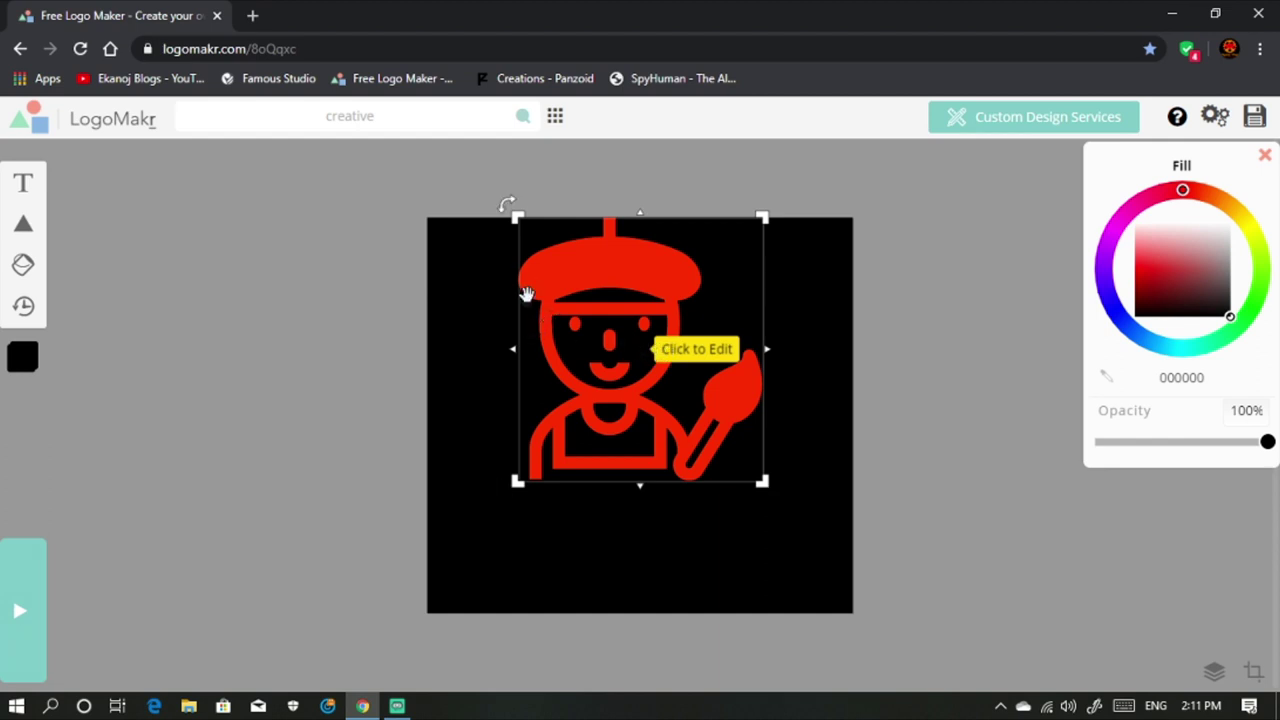
left_click(1138, 206)
Recolour the painter icon orange (ff8900), nudge it slightly down, and add a text box
mouse_move(1138, 206)
left_mouse_down()
mouse_move(1104, 250)
mouse_move(1117, 310)
mouse_move(1166, 347)
mouse_move(1205, 346)
mouse_move(1185, 350)
mouse_move(1228, 349)
mouse_move(1224, 296)
mouse_move(1257, 246)
mouse_move(1249, 229)
mouse_move(1263, 266)
mouse_move(1246, 229)
mouse_move(1199, 218)
mouse_move(1213, 217)
left_mouse_up()
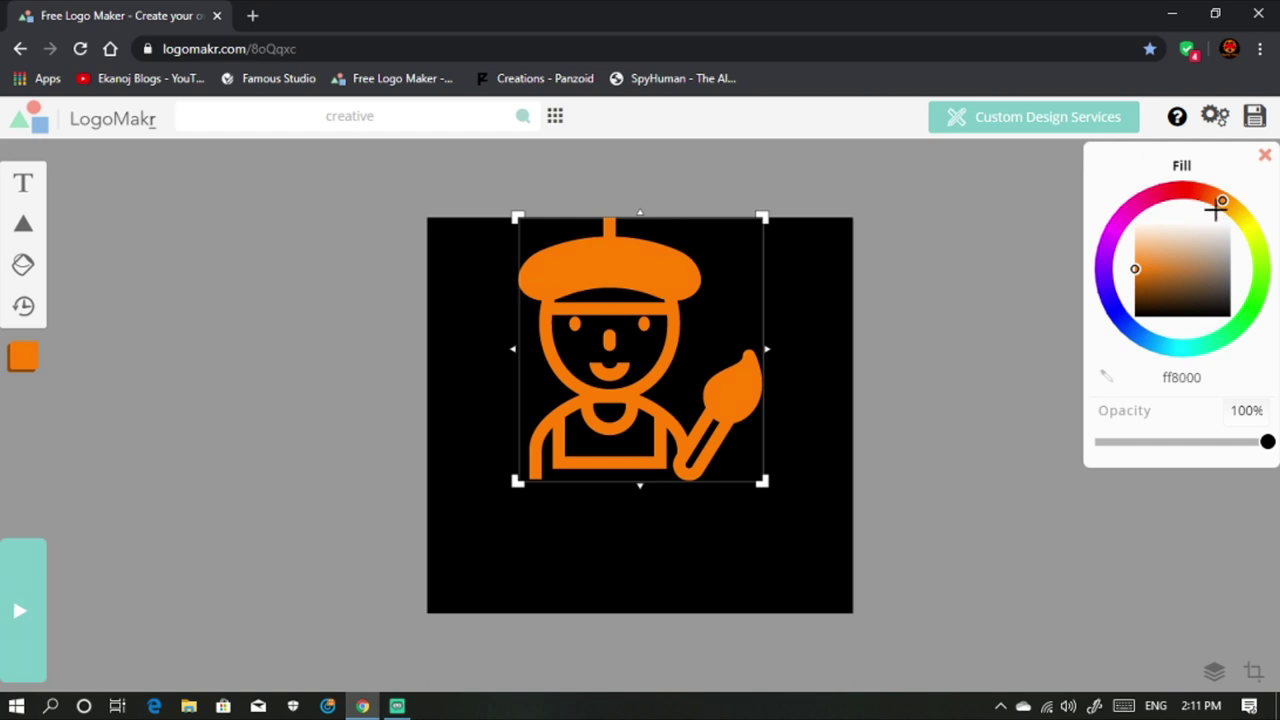
left_click_drag(1221, 200, 1225, 202)
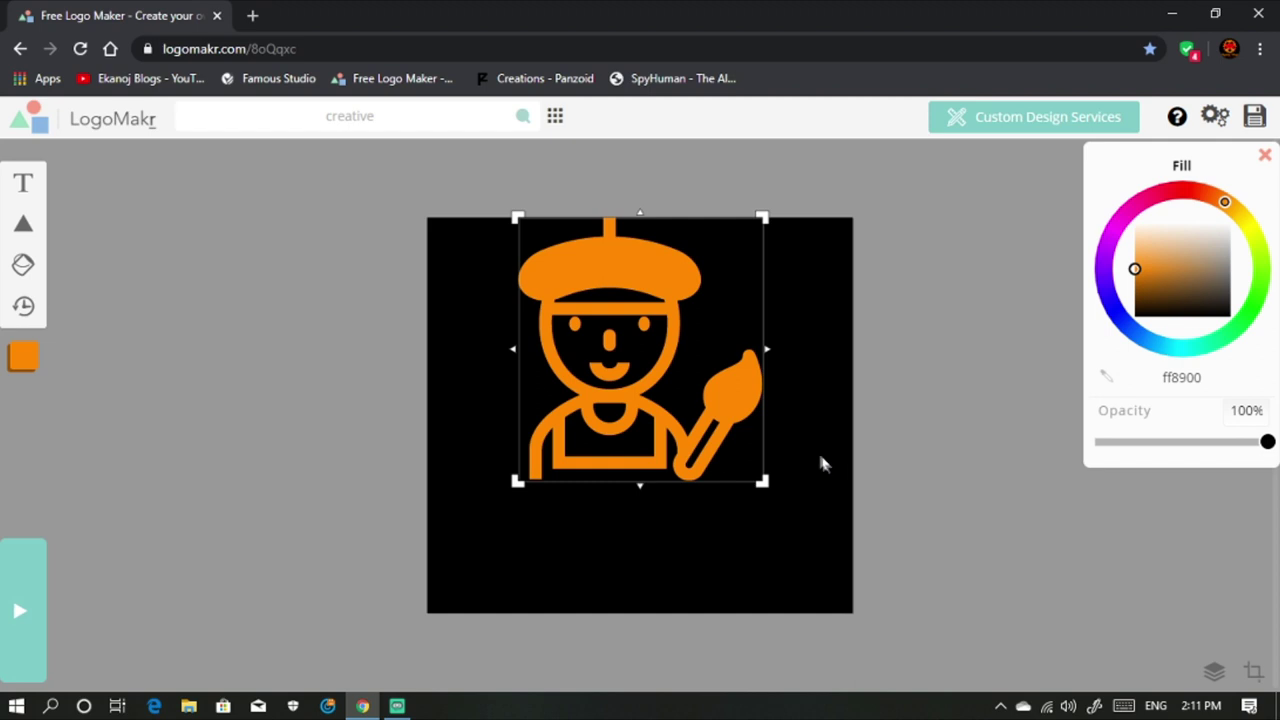
left_click(632, 276)
key("Down")
key("Down")
key("Down")
key("Down")
key("Down")
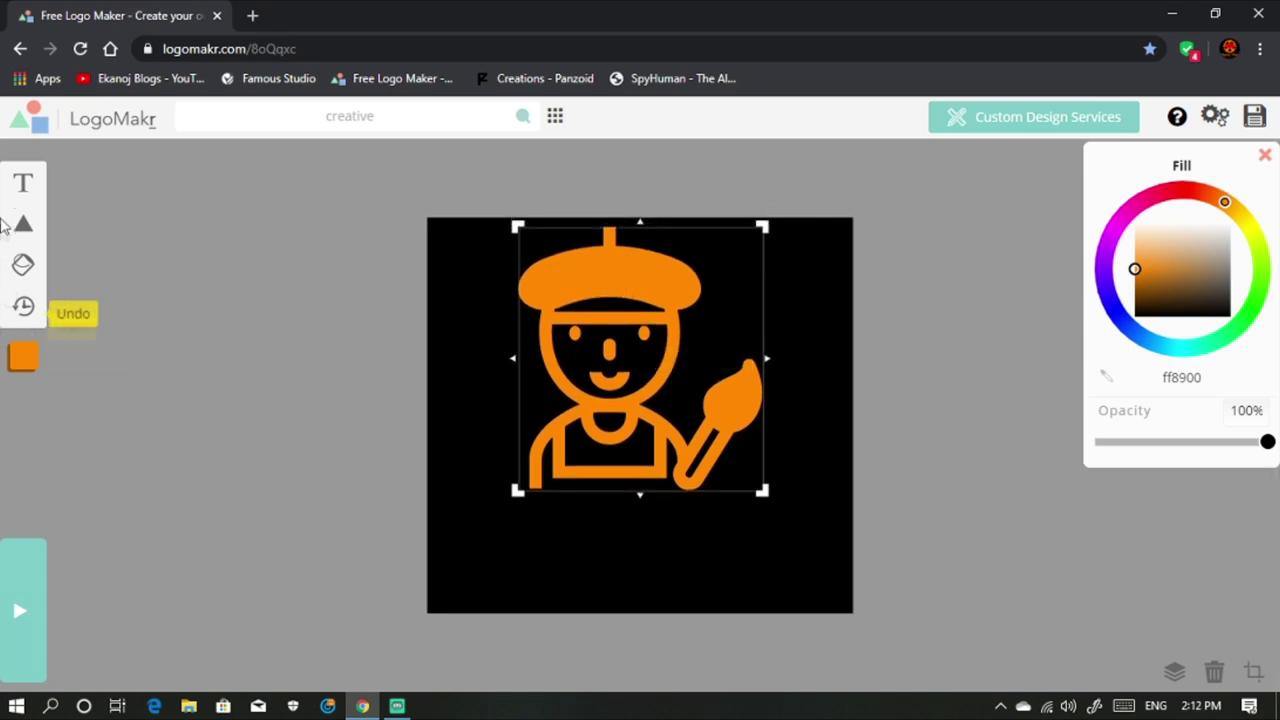
left_click(24, 197)
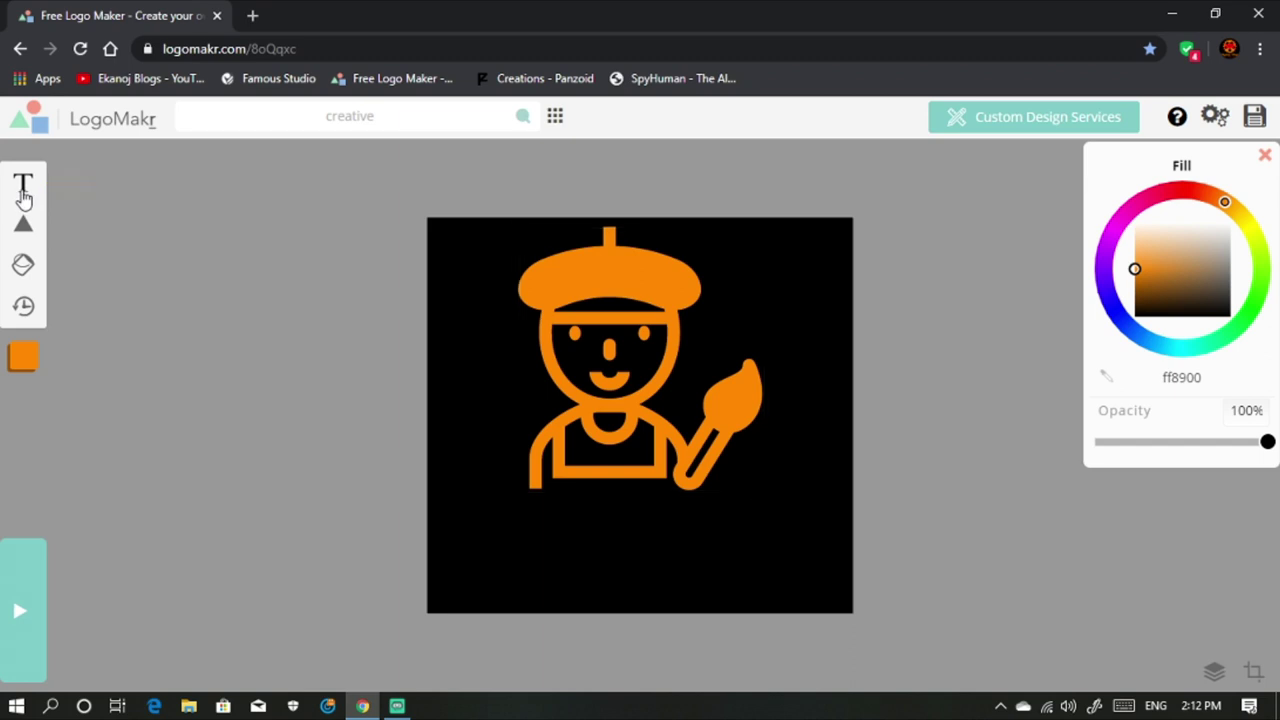
left_click(461, 373)
Replace the placeholder text with the creator's full name and make it bold
key("BackSpace")
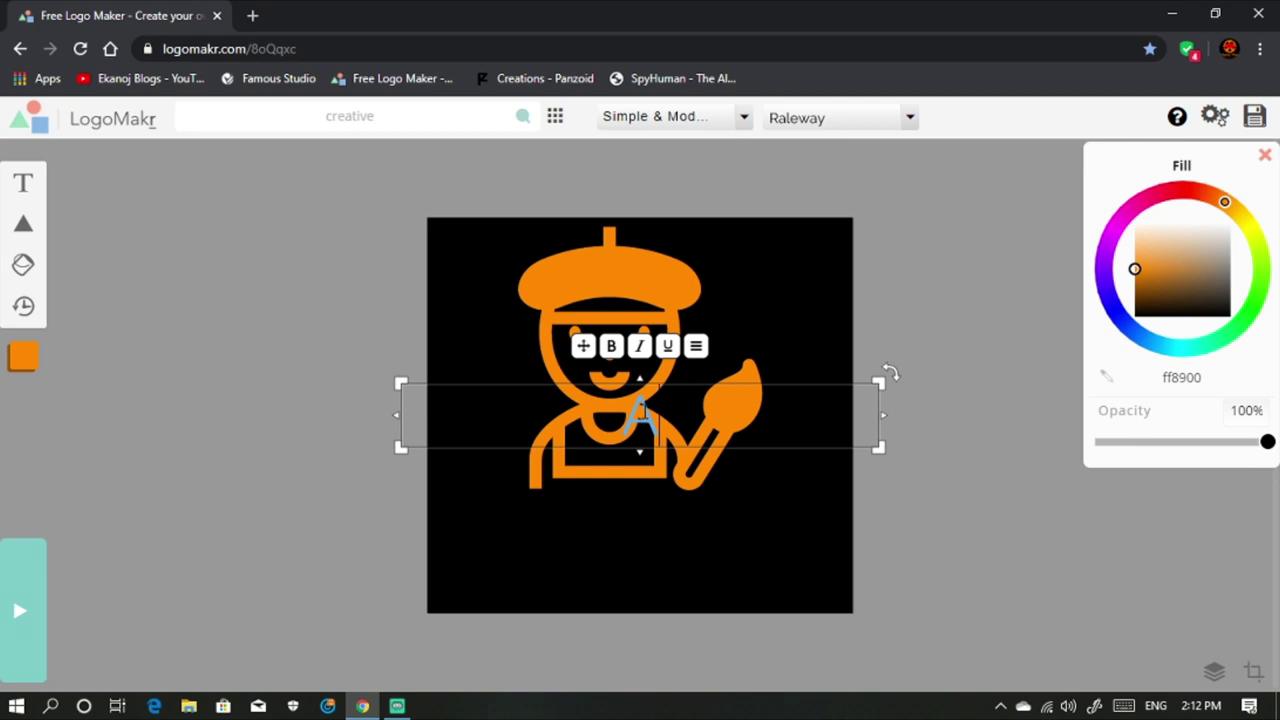
type("rafat")
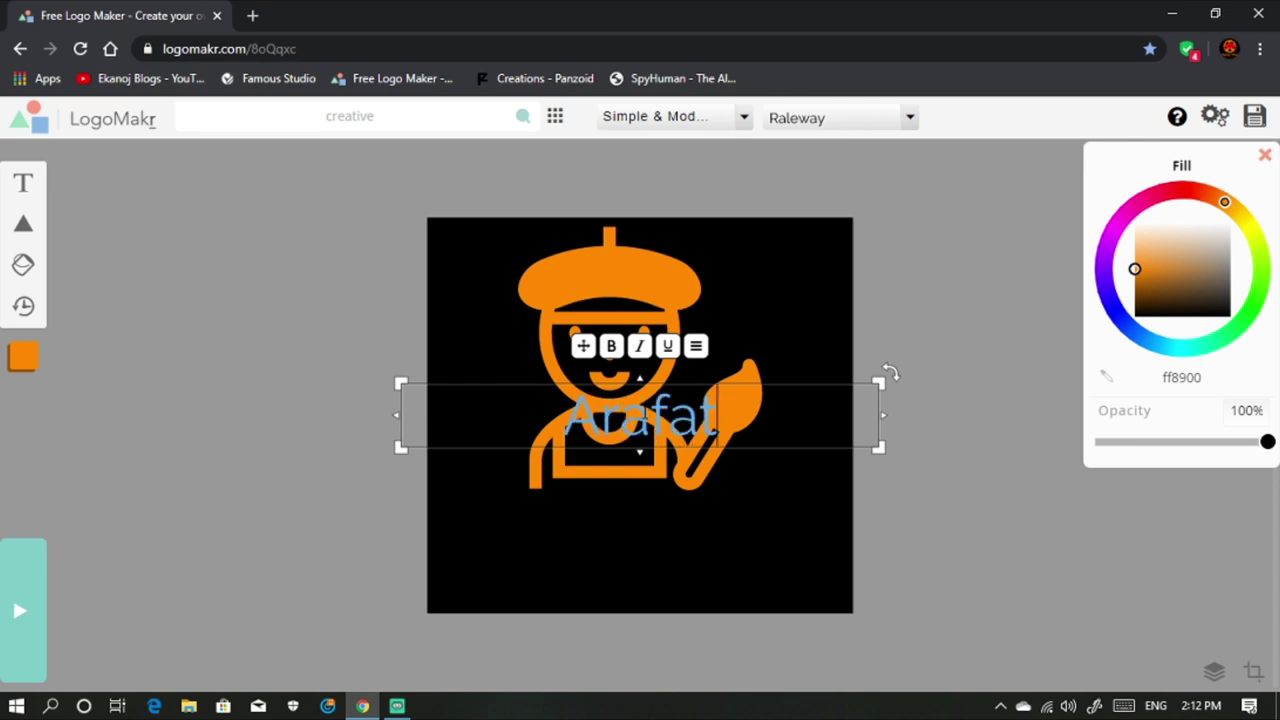
type(" Bi")
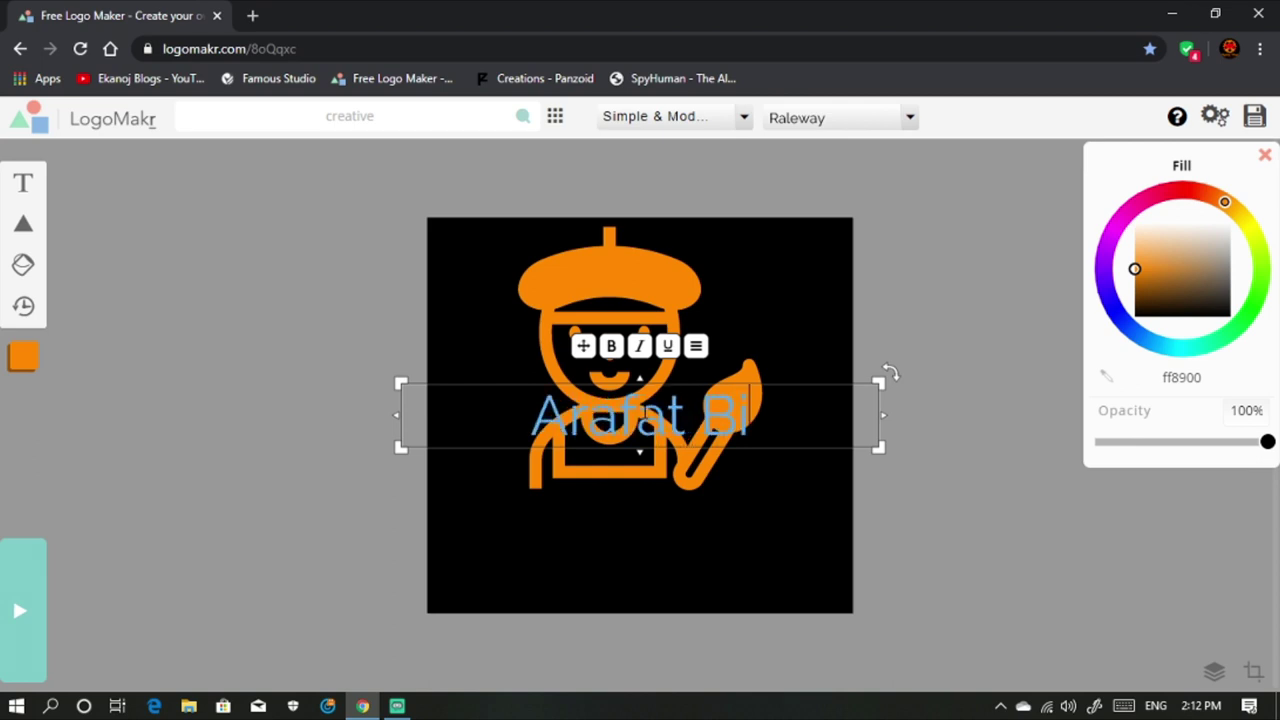
type("n Amair")
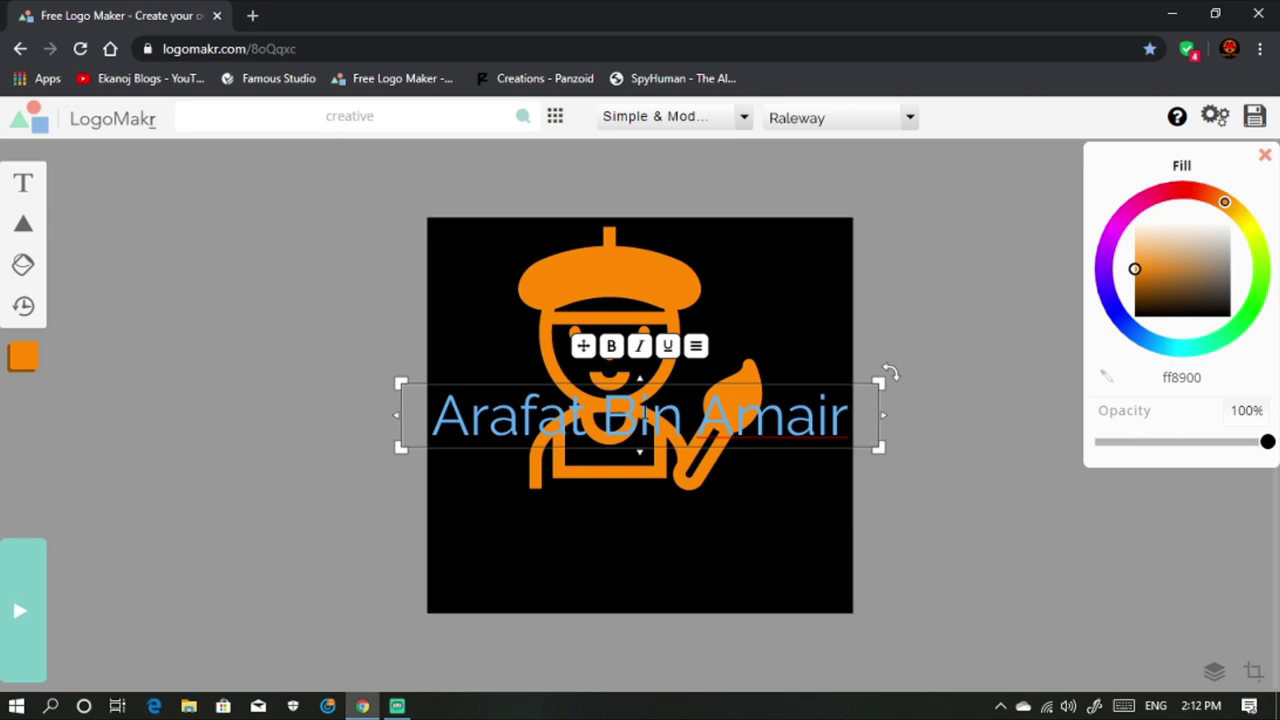
key("ctrl+a")
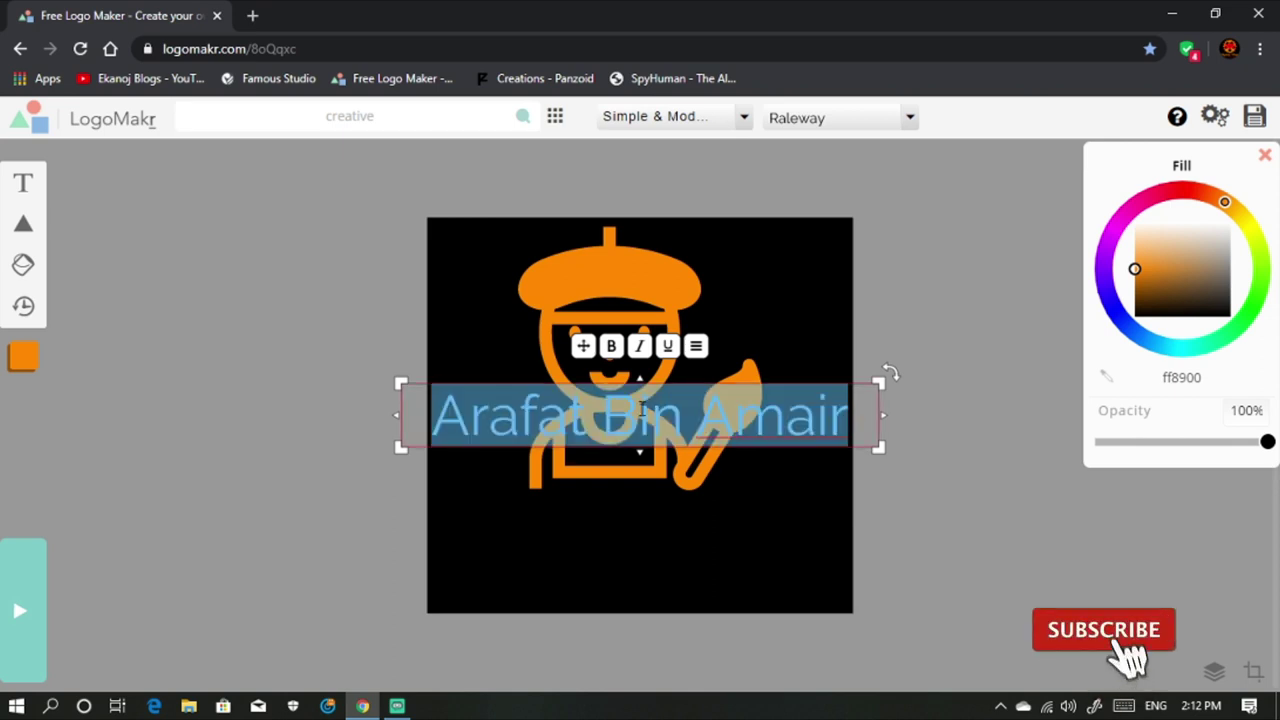
left_click(612, 346)
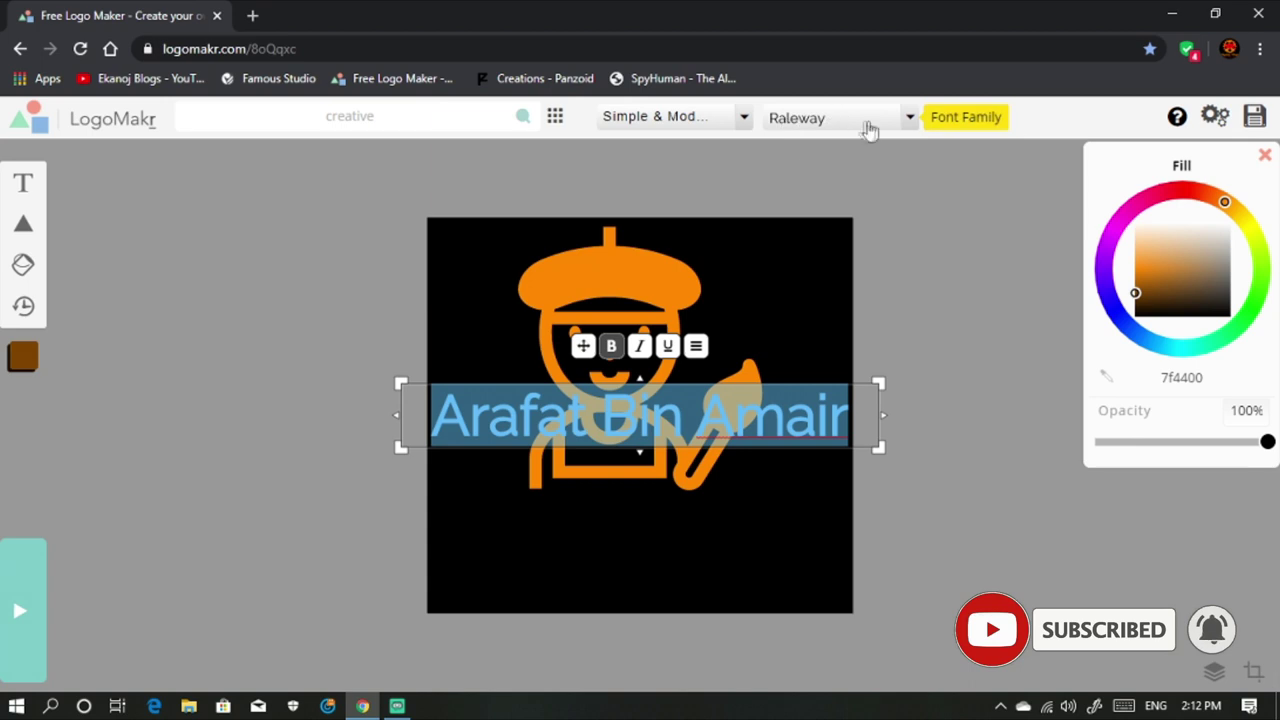
Try the Fun & Funky, Handwriting, Pixel & Monospace and Scary & Dark font categories on the name
left_click(742, 118)
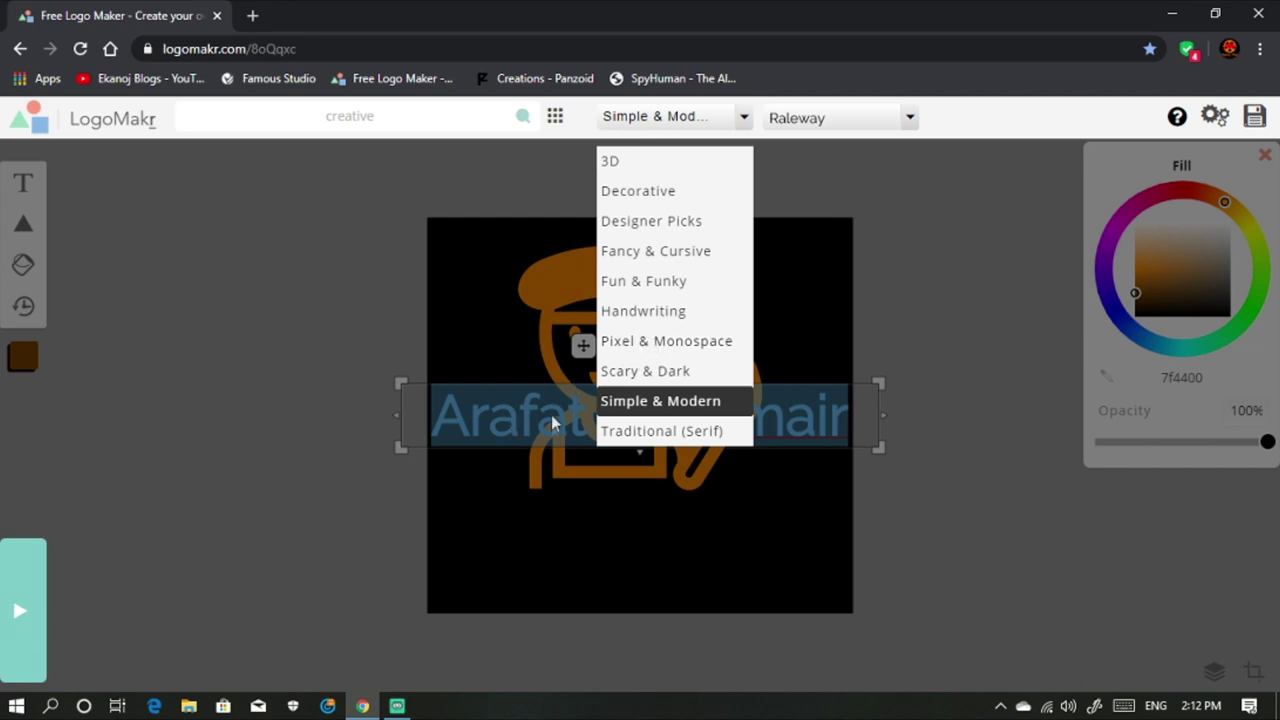
left_click(646, 286)
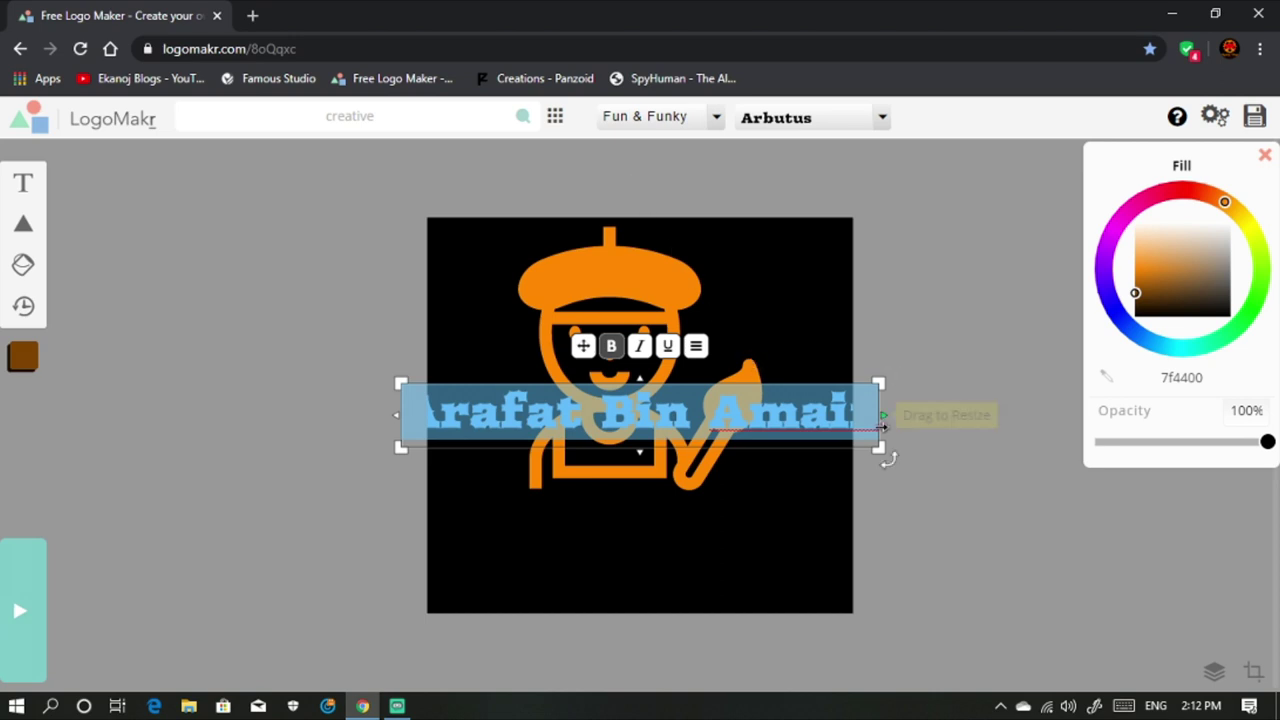
left_click(716, 118)
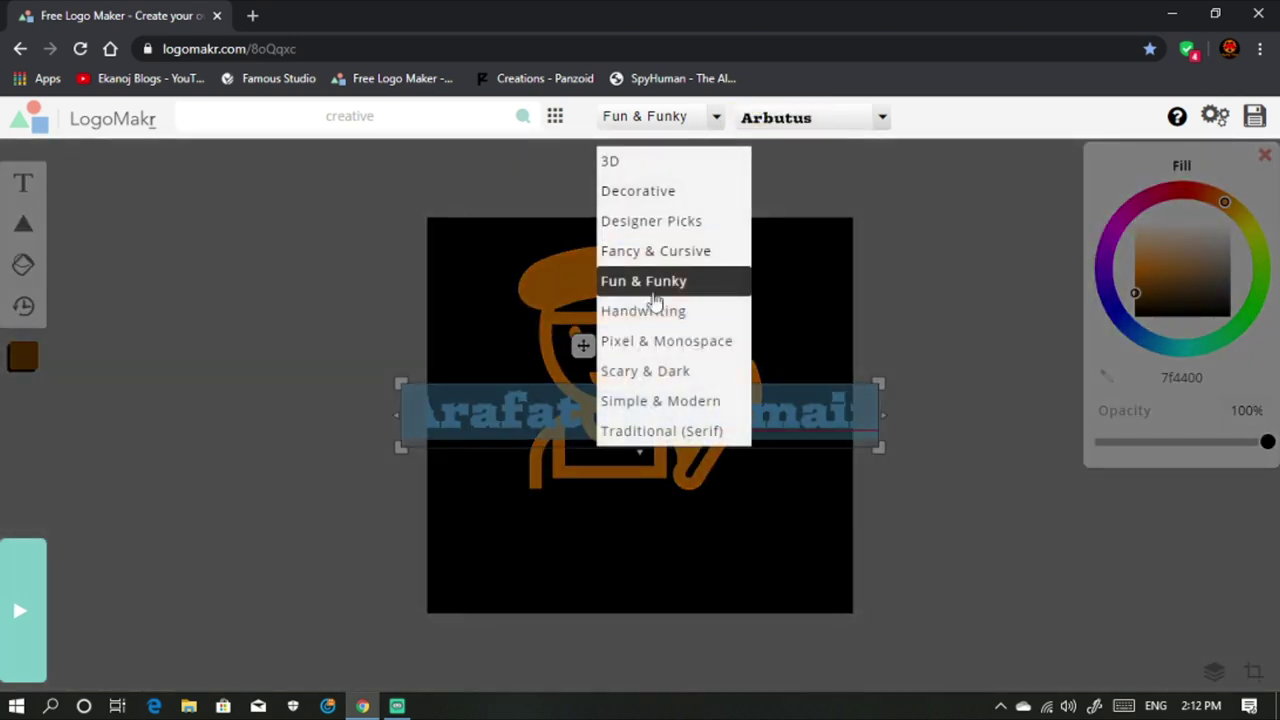
left_click(652, 318)
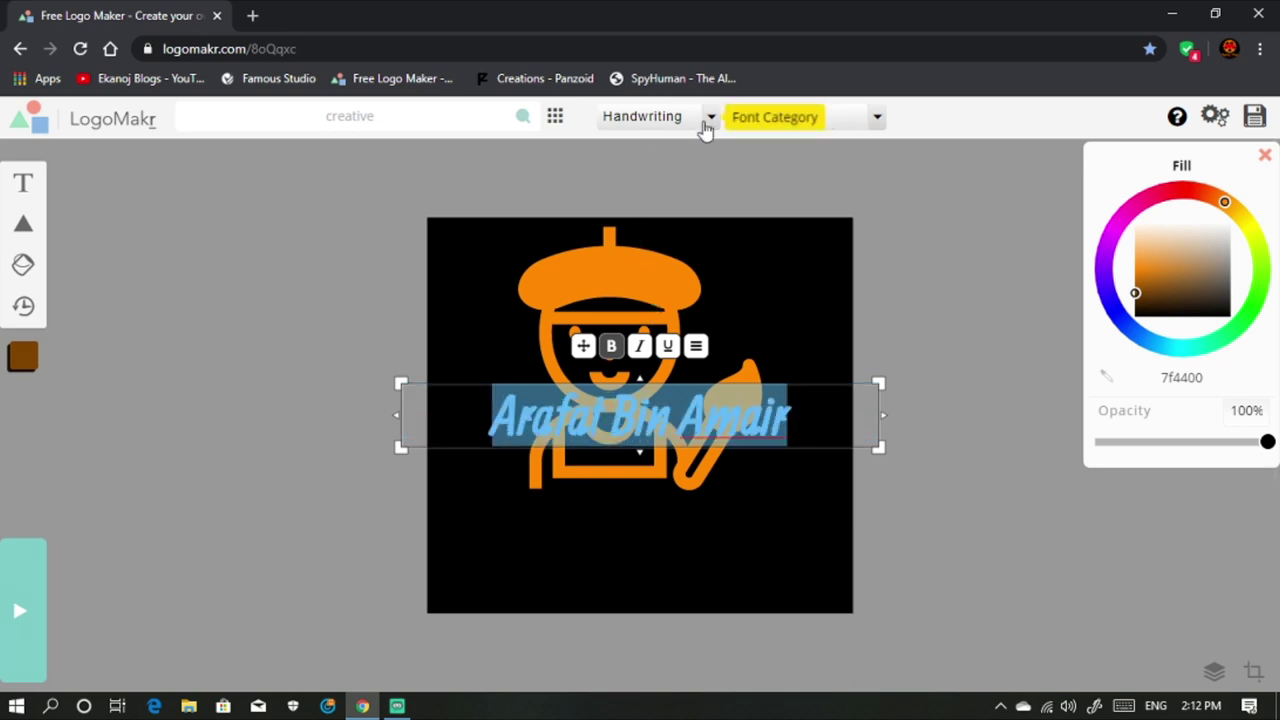
left_click(706, 118)
left_click(627, 345)
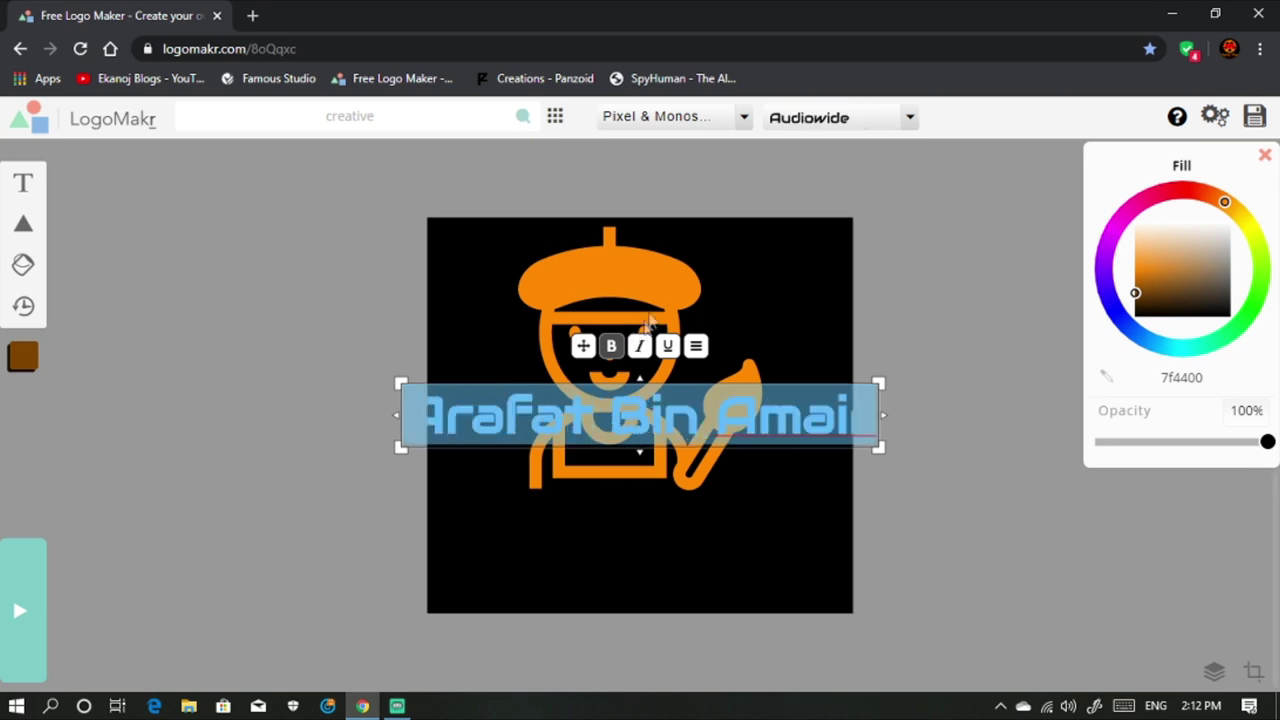
left_click(739, 119)
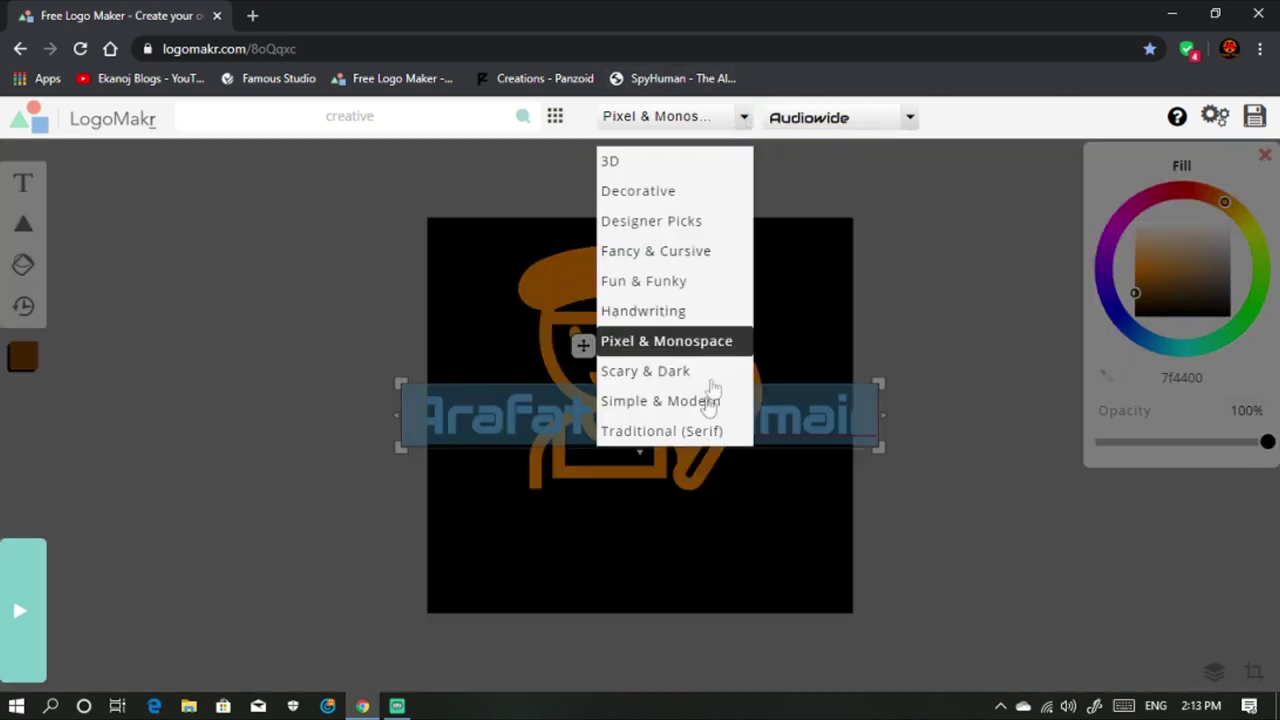
left_click(663, 375)
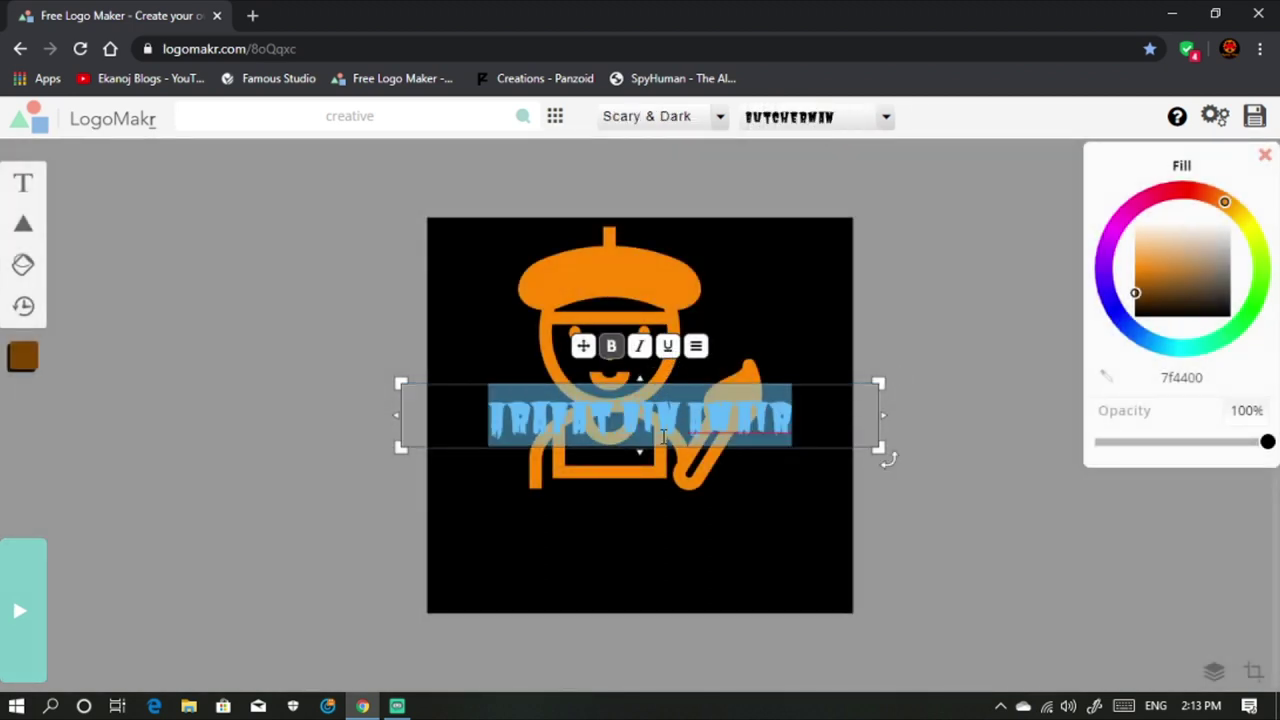
Try Designer Picks, Decorative and Simple & Modern, then settle on Traditional (Serif) Adamina
left_click(719, 116)
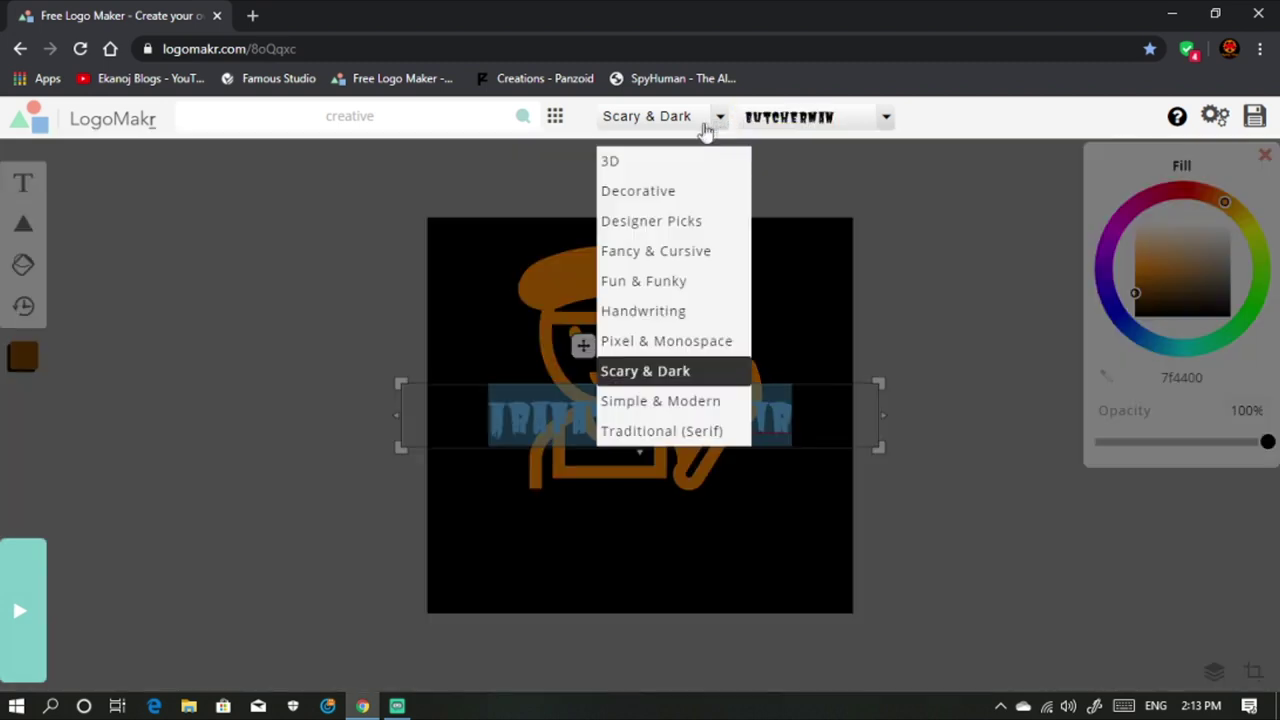
left_click(645, 228)
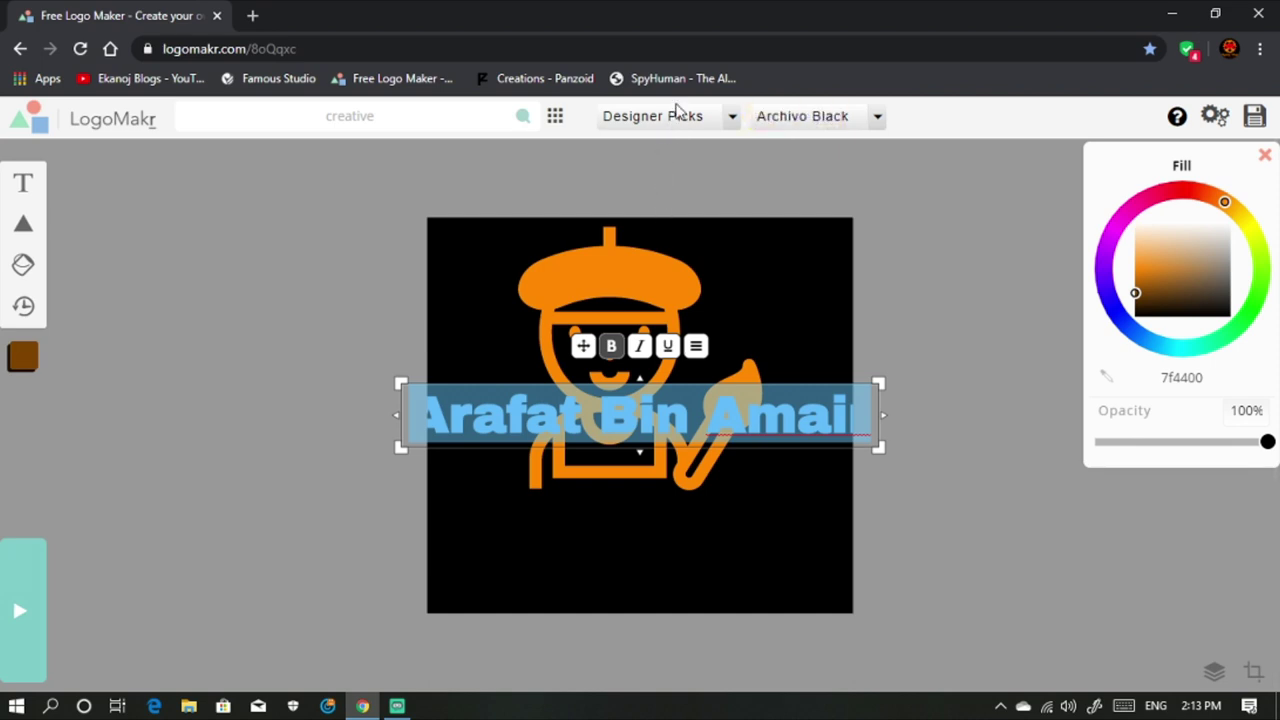
left_click(738, 118)
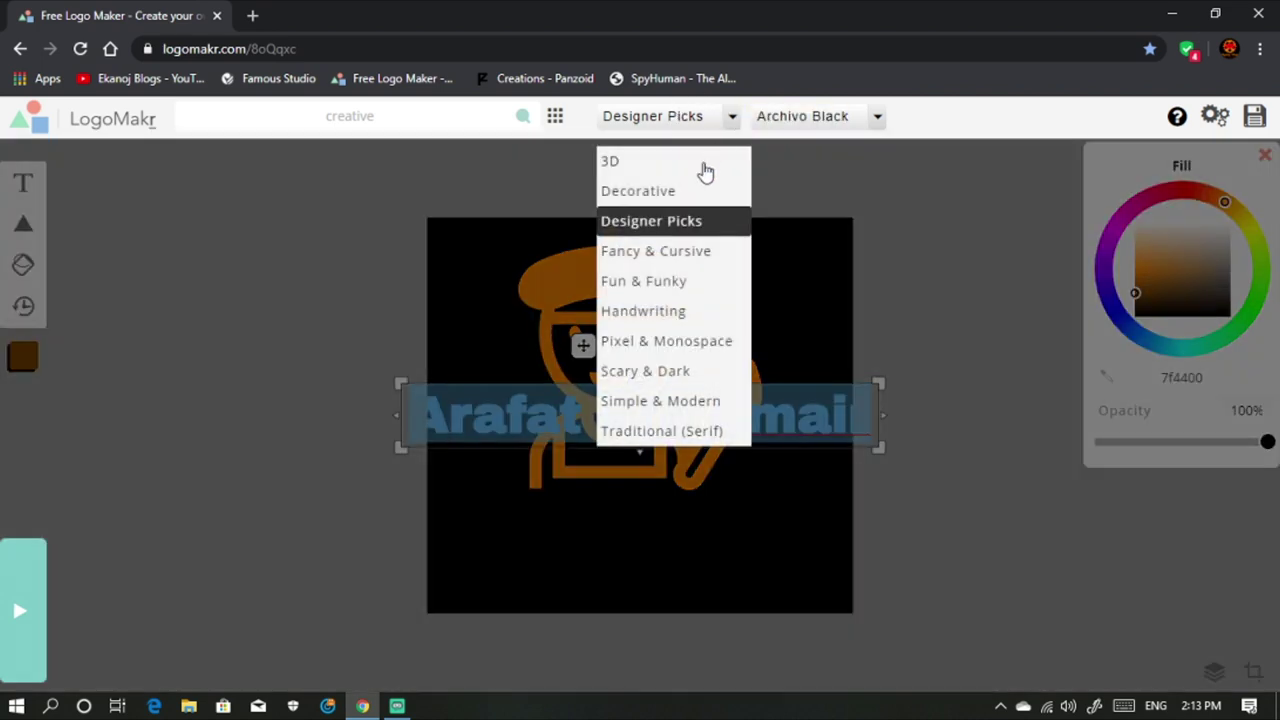
left_click(652, 191)
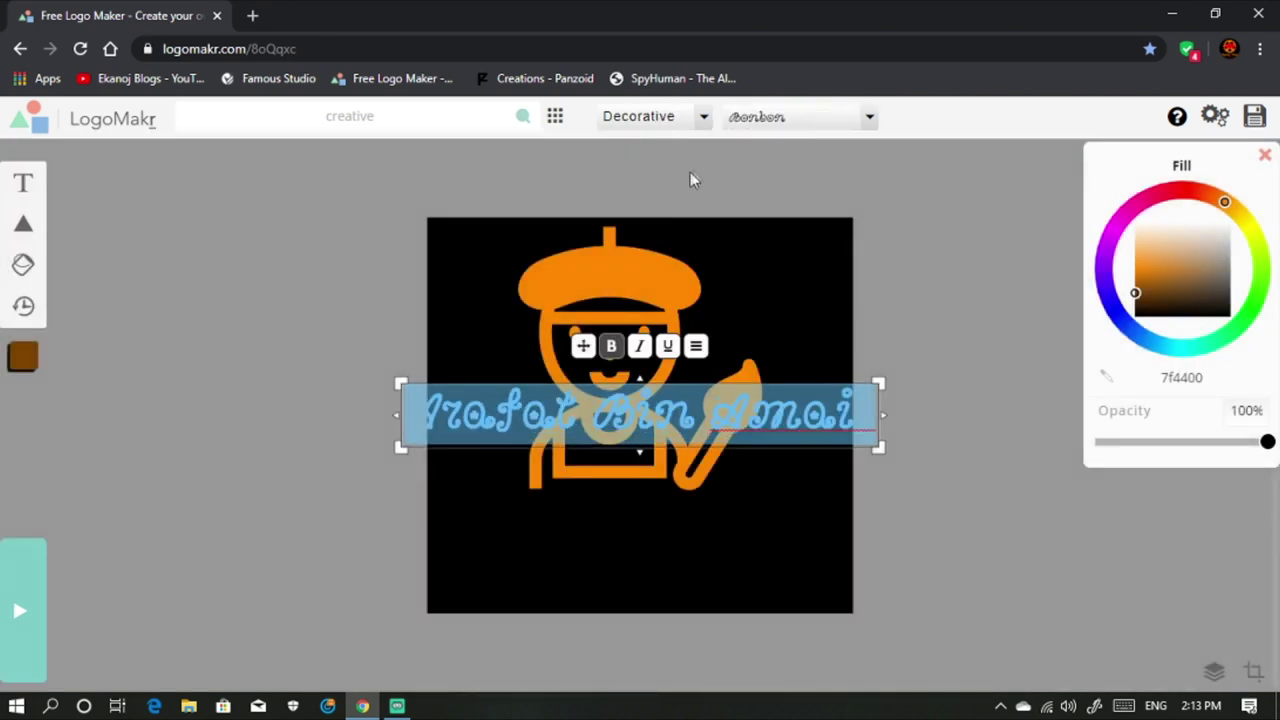
left_click(699, 122)
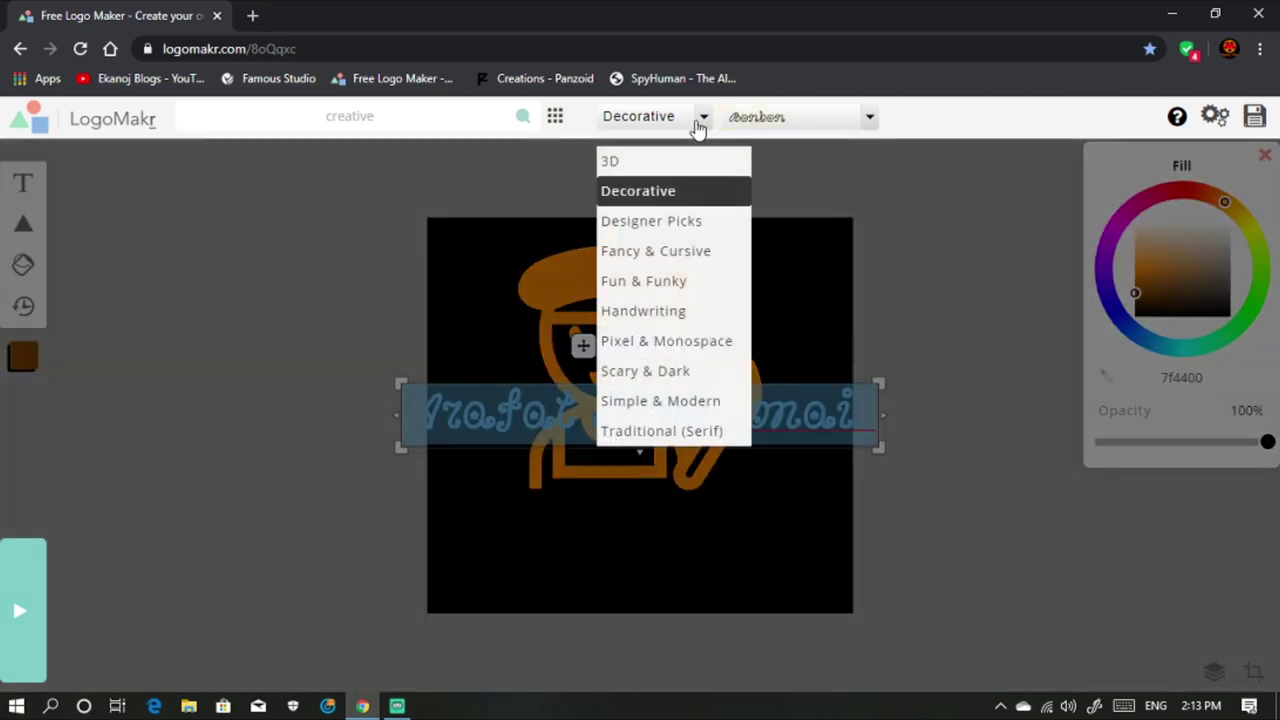
left_click(669, 404)
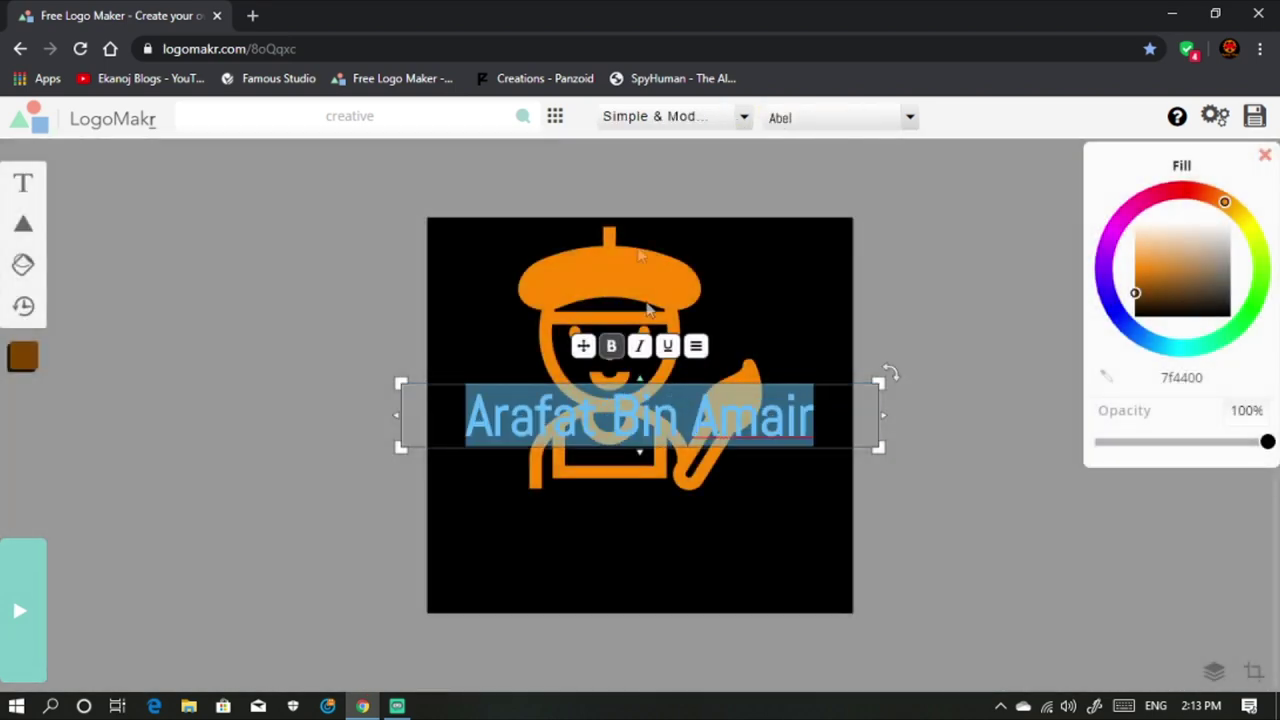
left_click(731, 121)
left_click(648, 432)
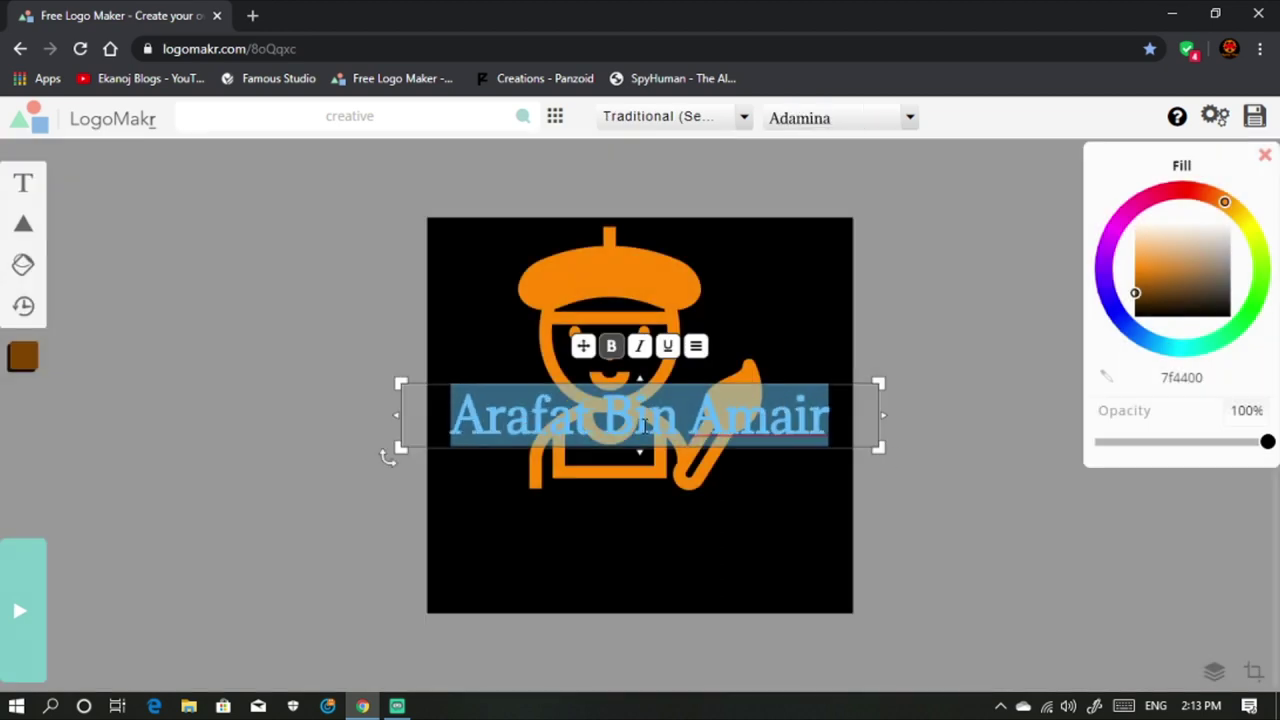
left_click(910, 118)
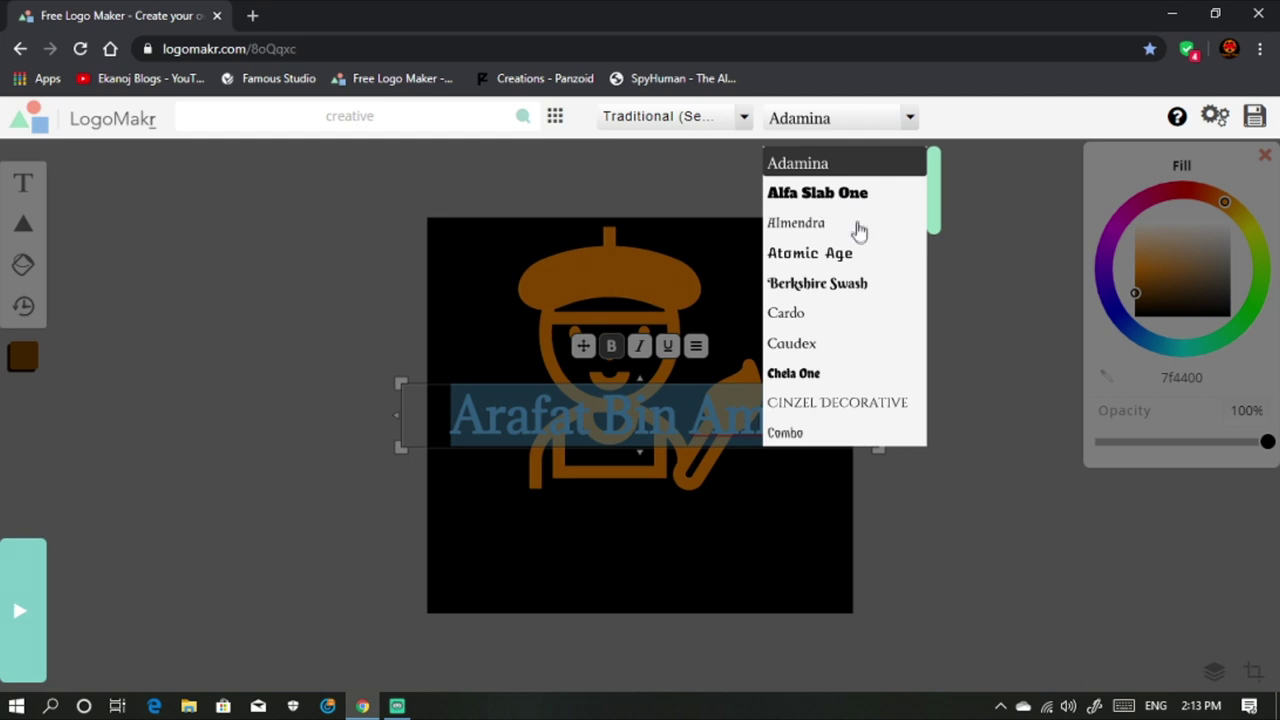
left_click(831, 284)
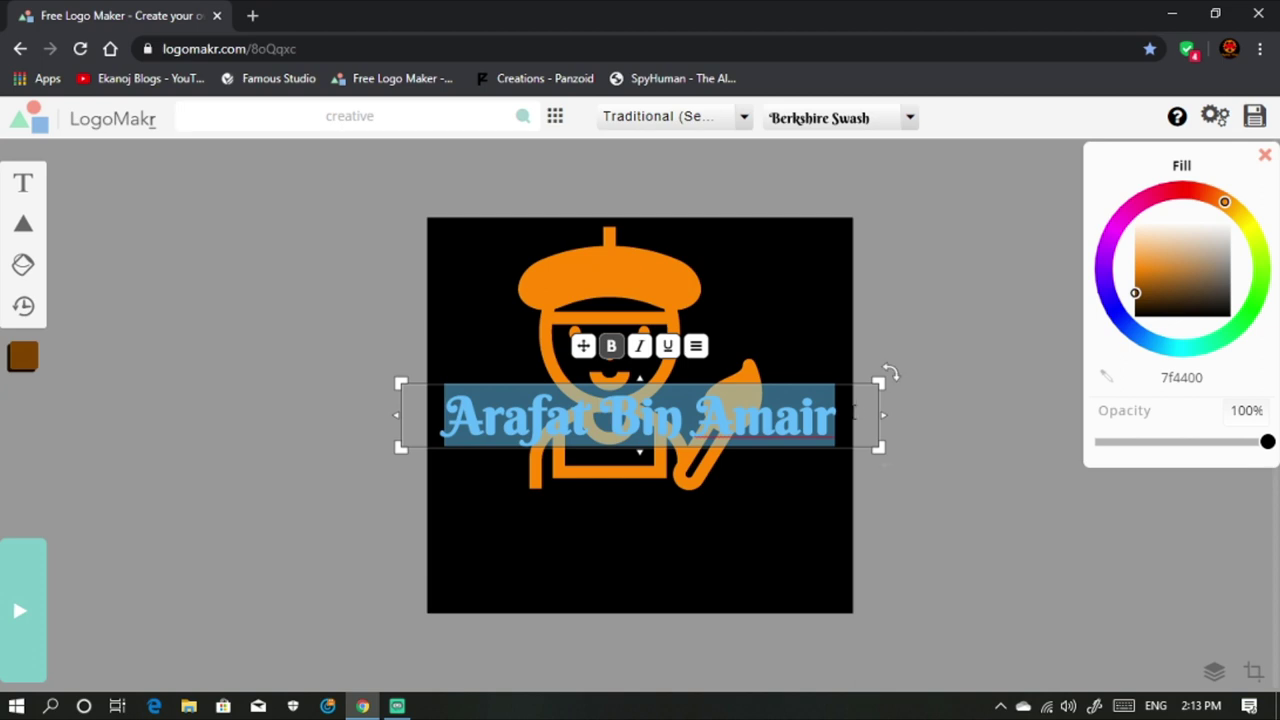
left_click(888, 458)
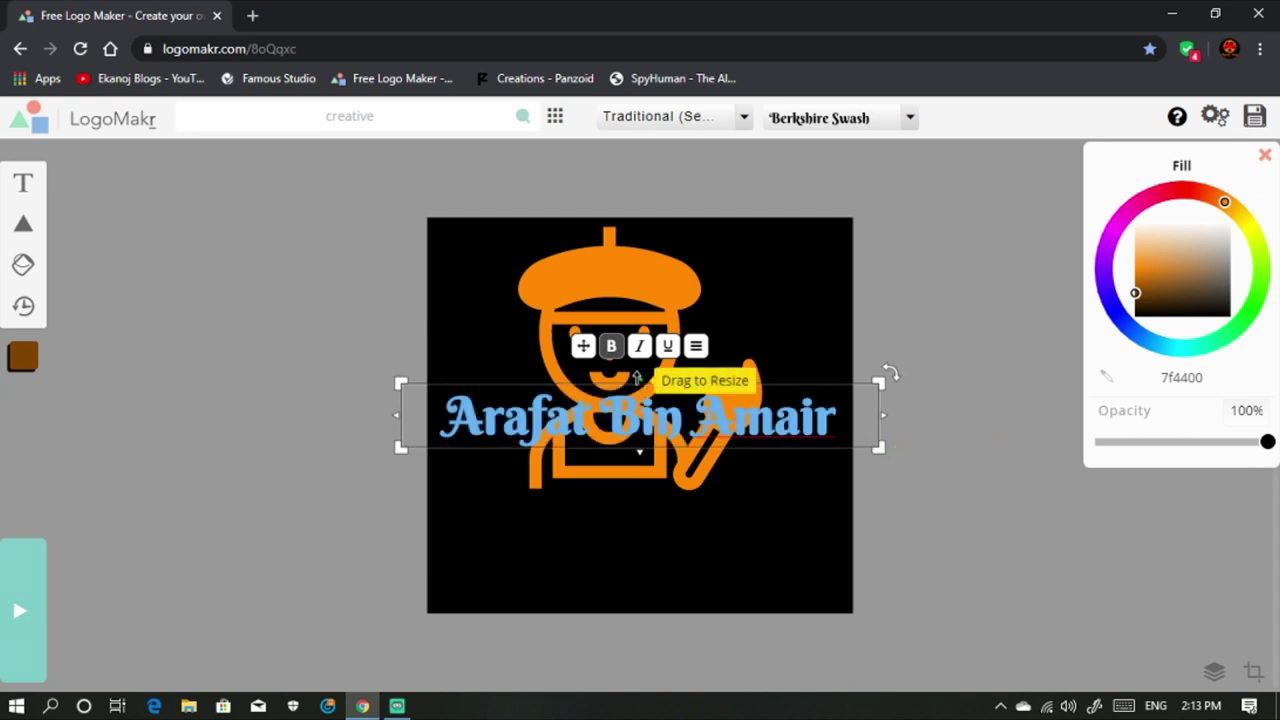
Enlarge the name to one line about 508 px wide below the painter, coloured orange ff5f00
left_click_drag(648, 452, 605, 550)
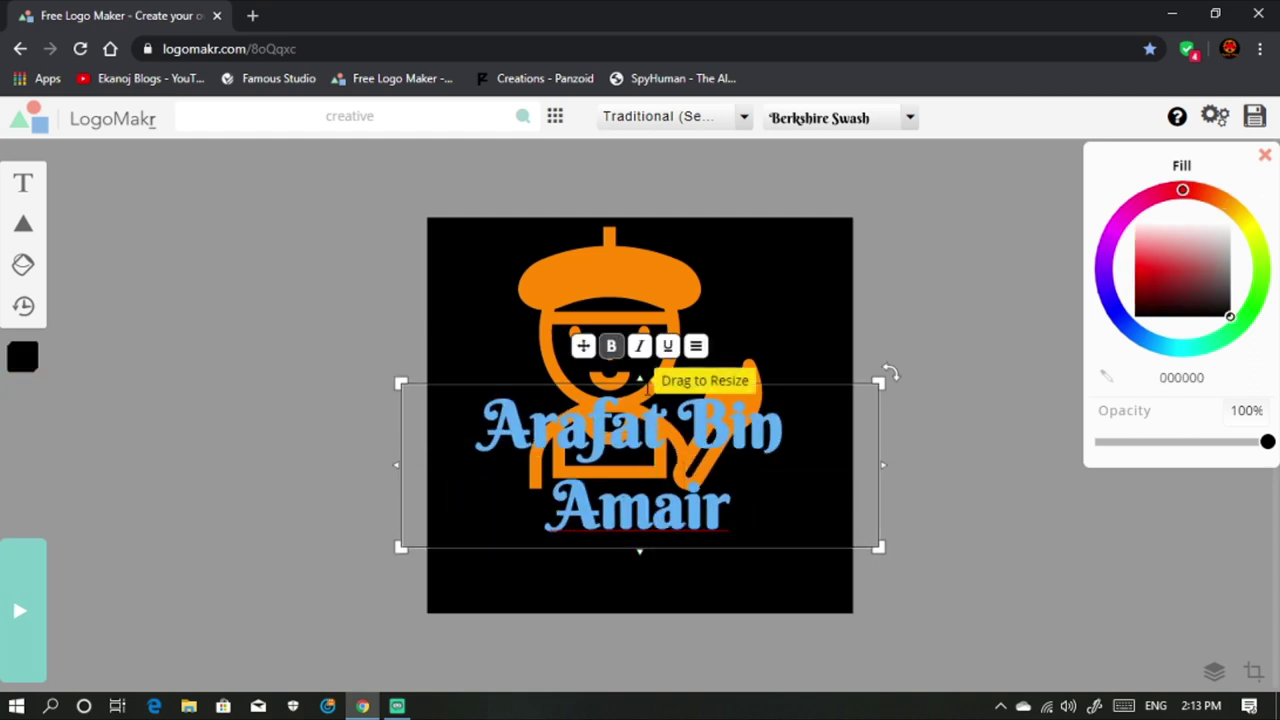
left_click_drag(640, 381, 622, 490)
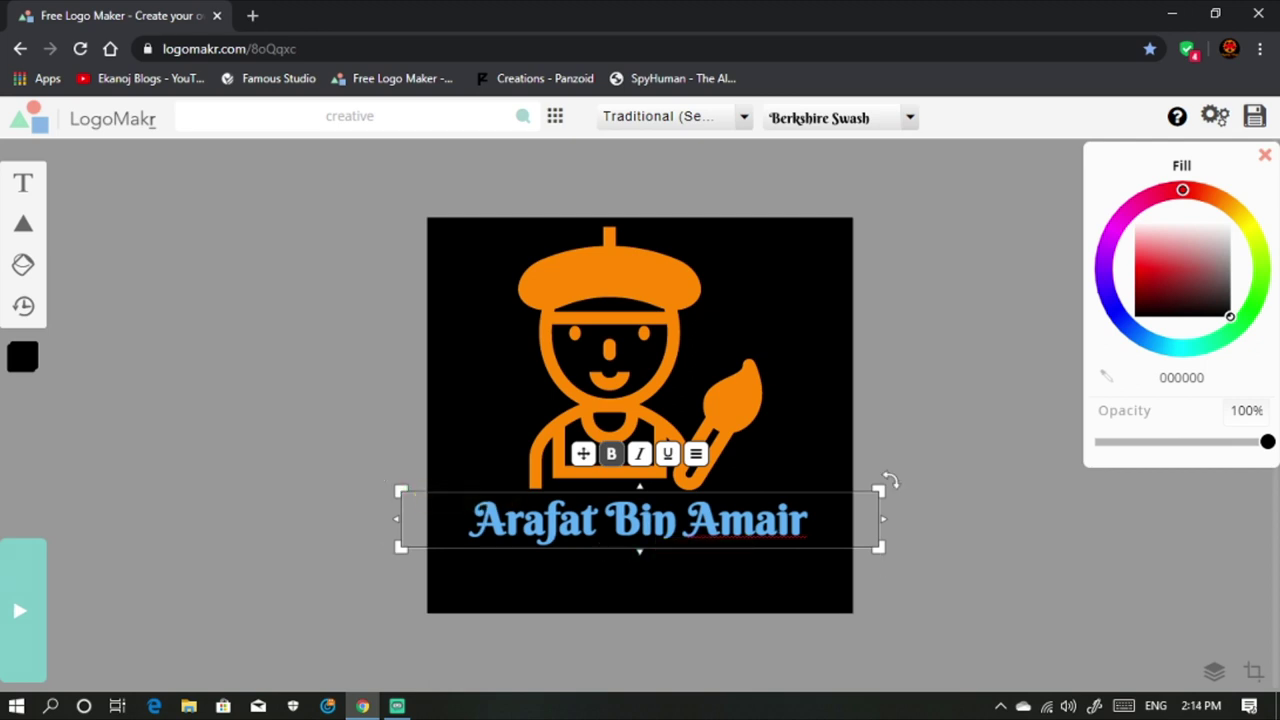
left_click_drag(583, 451, 584, 477)
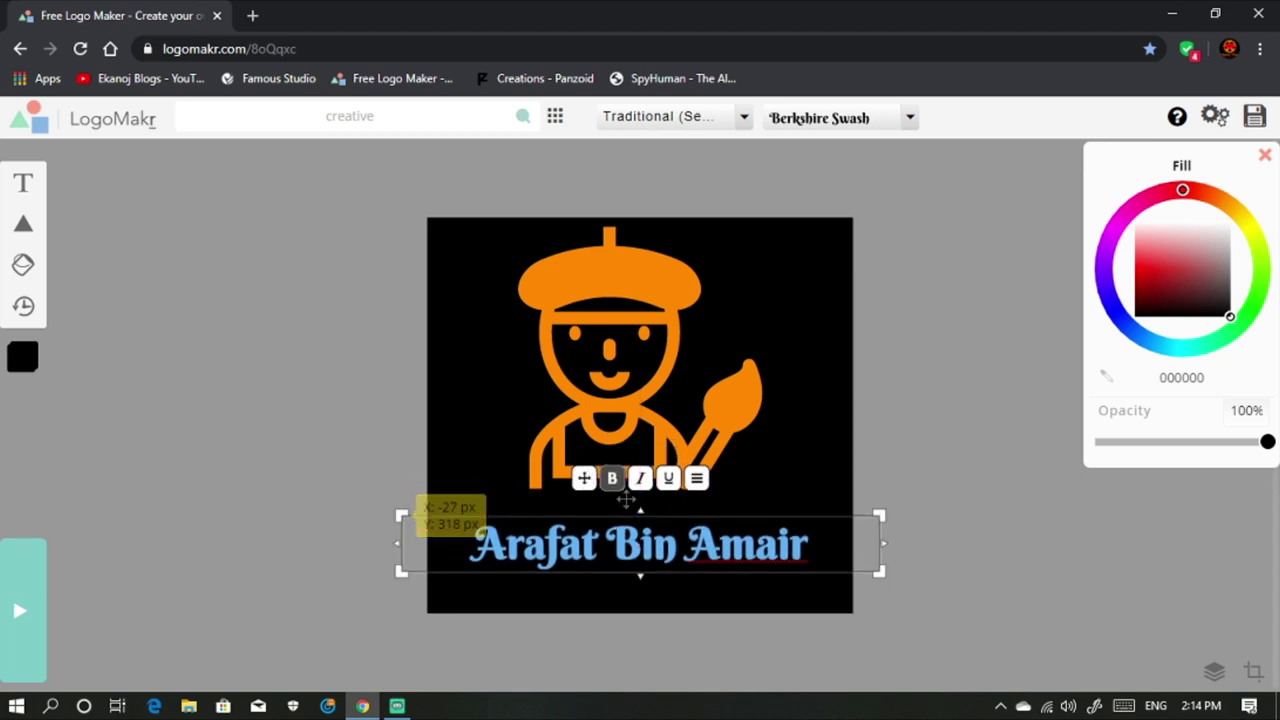
mouse_move(887, 507)
left_mouse_down()
mouse_move(900, 491)
mouse_move(885, 498)
left_mouse_up()
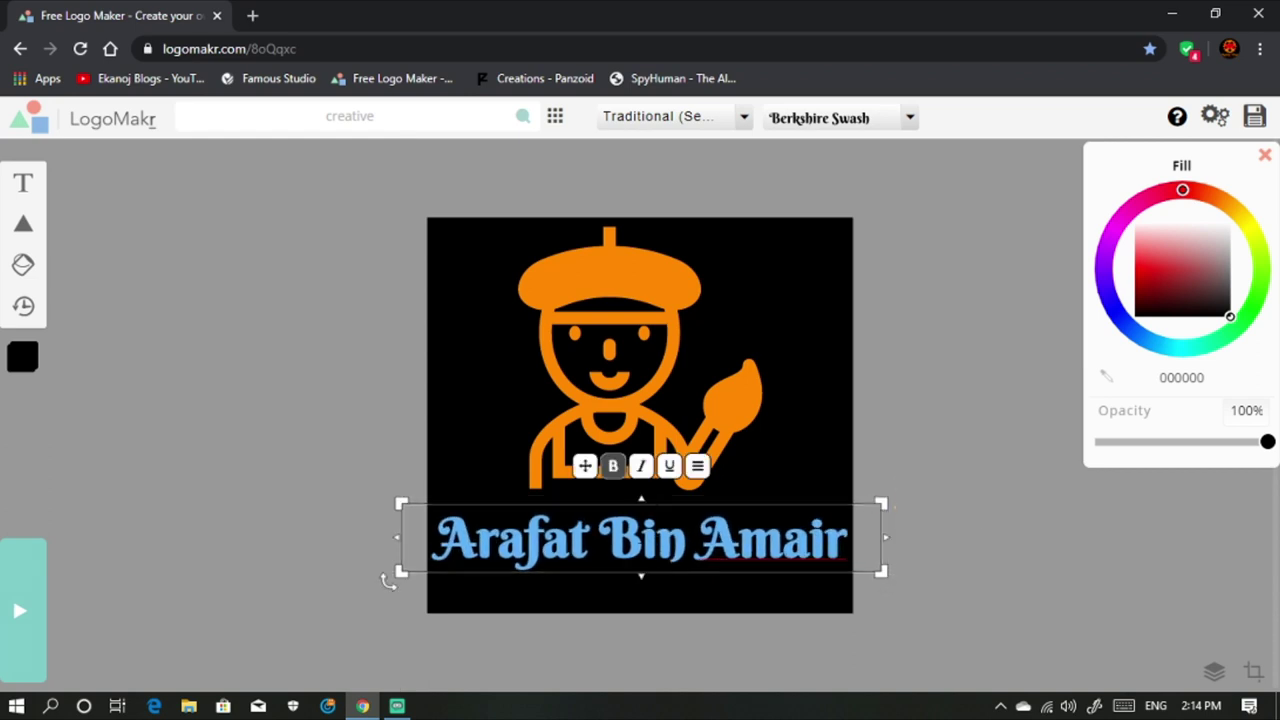
left_click_drag(587, 465, 586, 471)
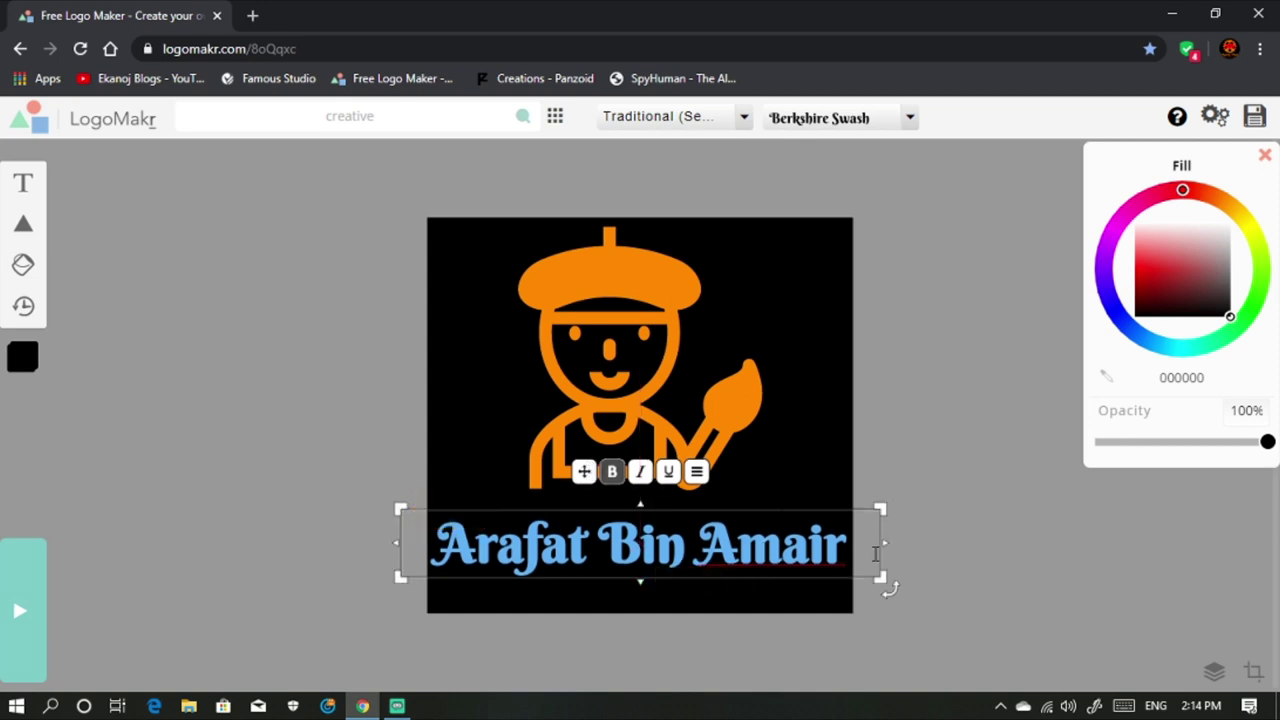
left_click(1213, 193)
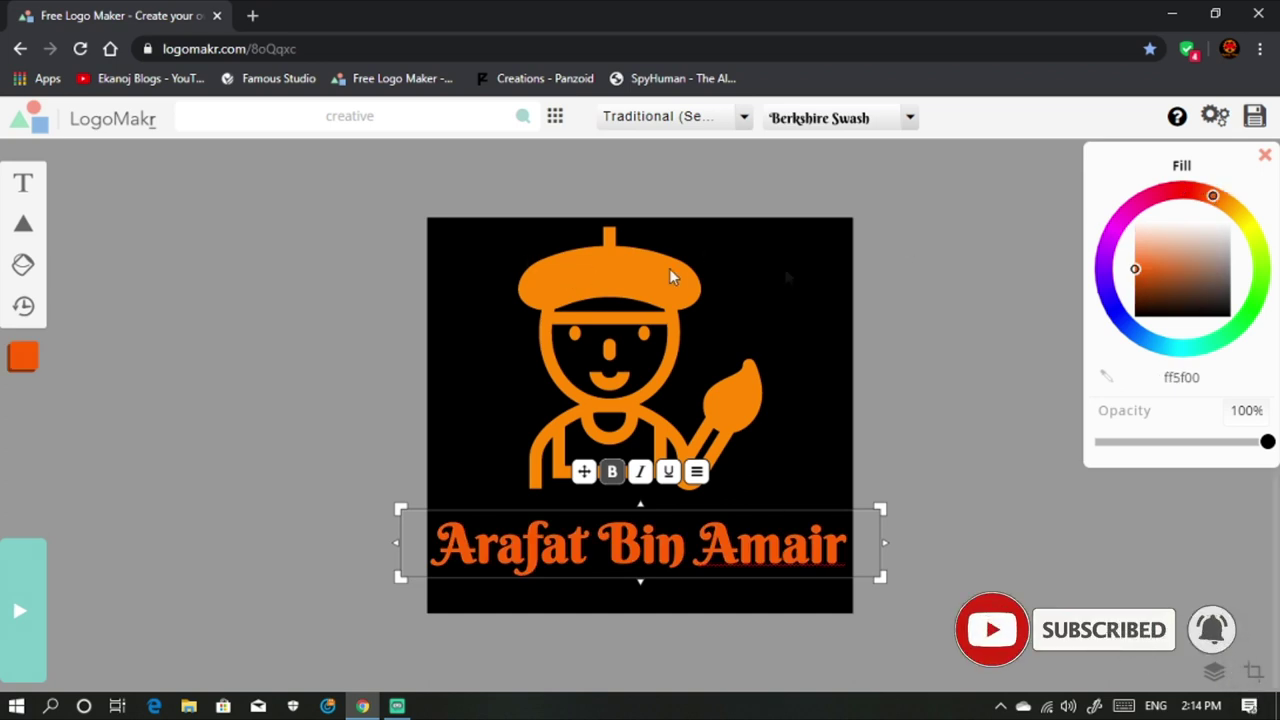
Shift the name text's fill to lighter orange ff8f00, then clear all canvas selections
left_click_drag(1213, 193, 1230, 199)
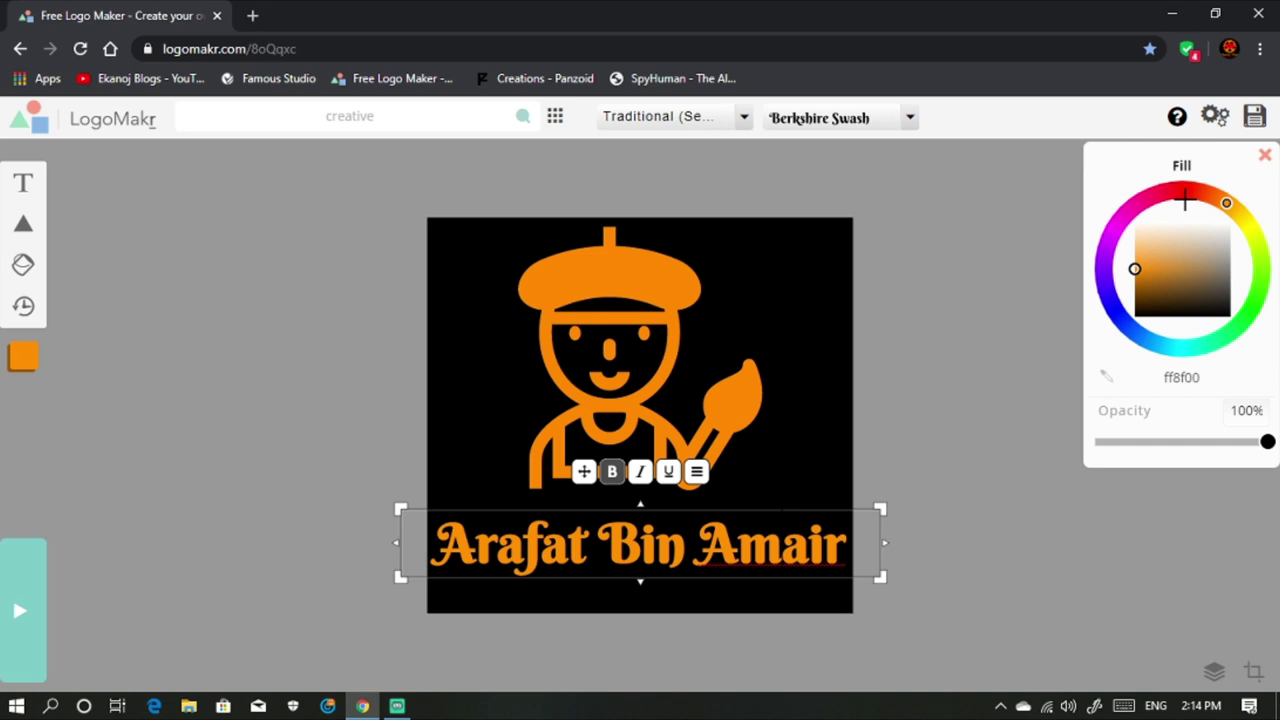
left_click(925, 383)
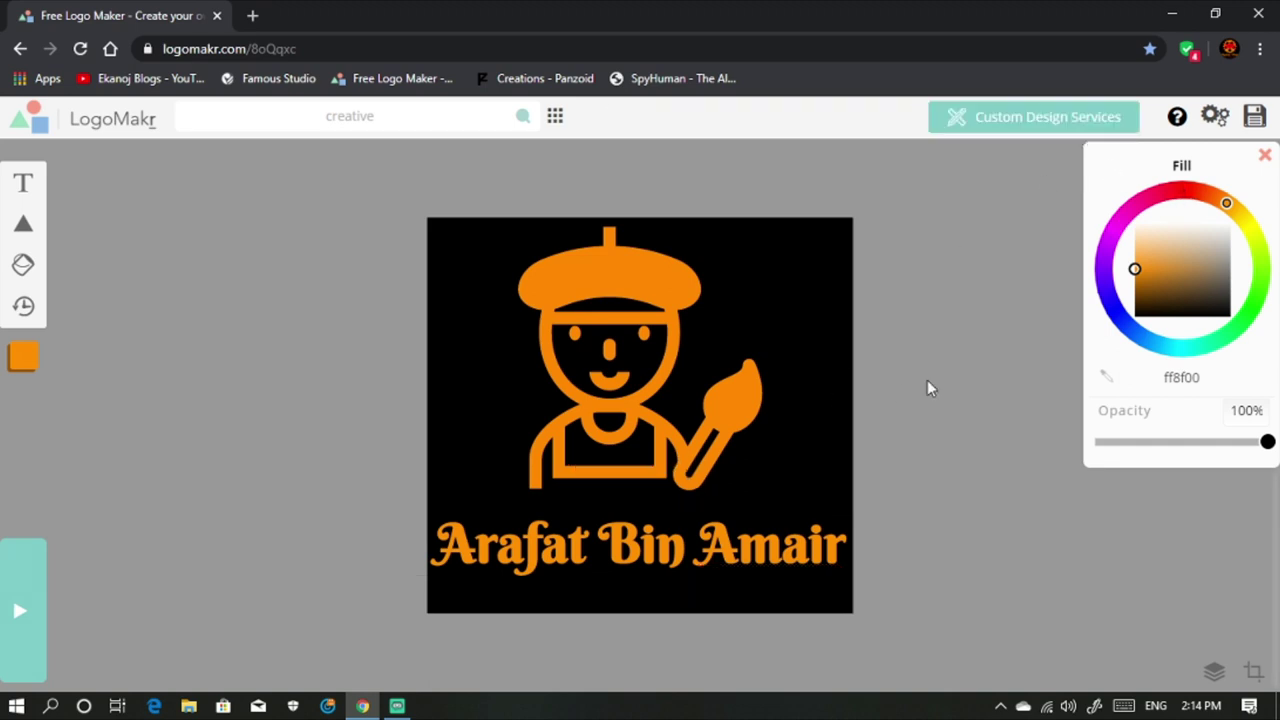
left_click(535, 468)
left_click(979, 448)
left_click(760, 545)
left_click(1003, 266)
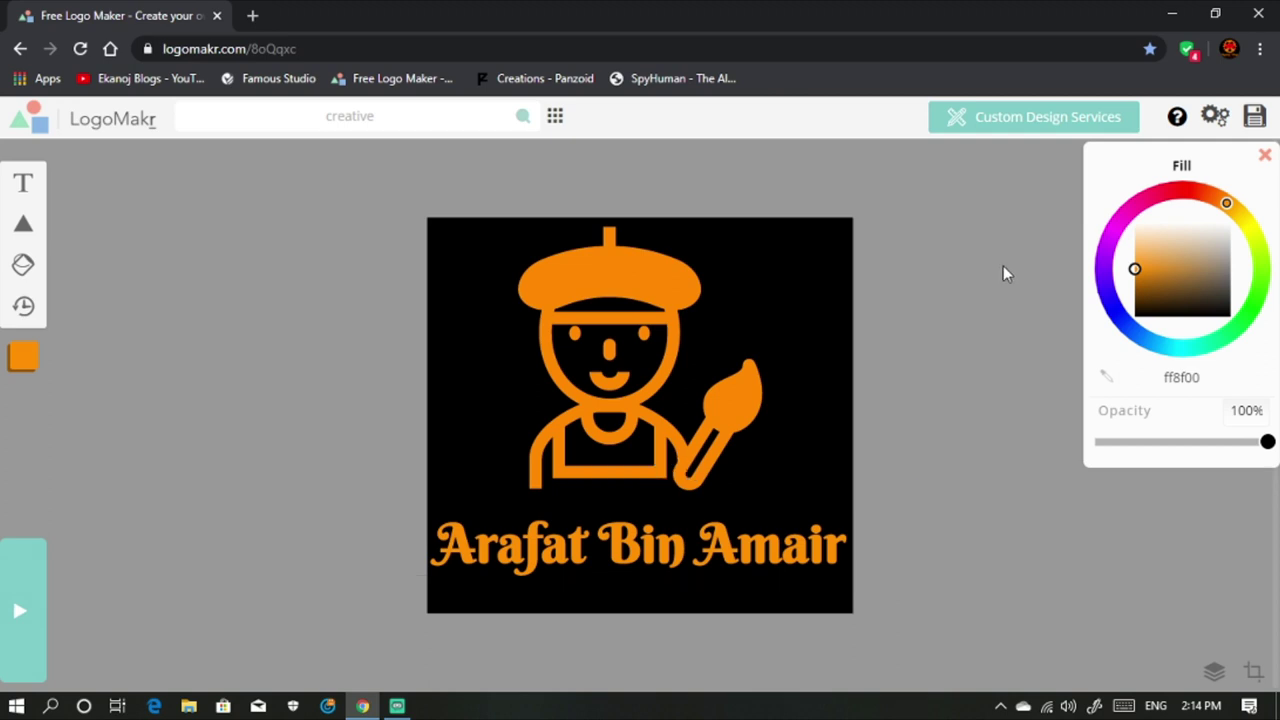
Download the free low-resolution PNG LogoMakr_66IVfo.png and view it in Chrome's Downloads list
left_click(1257, 117)
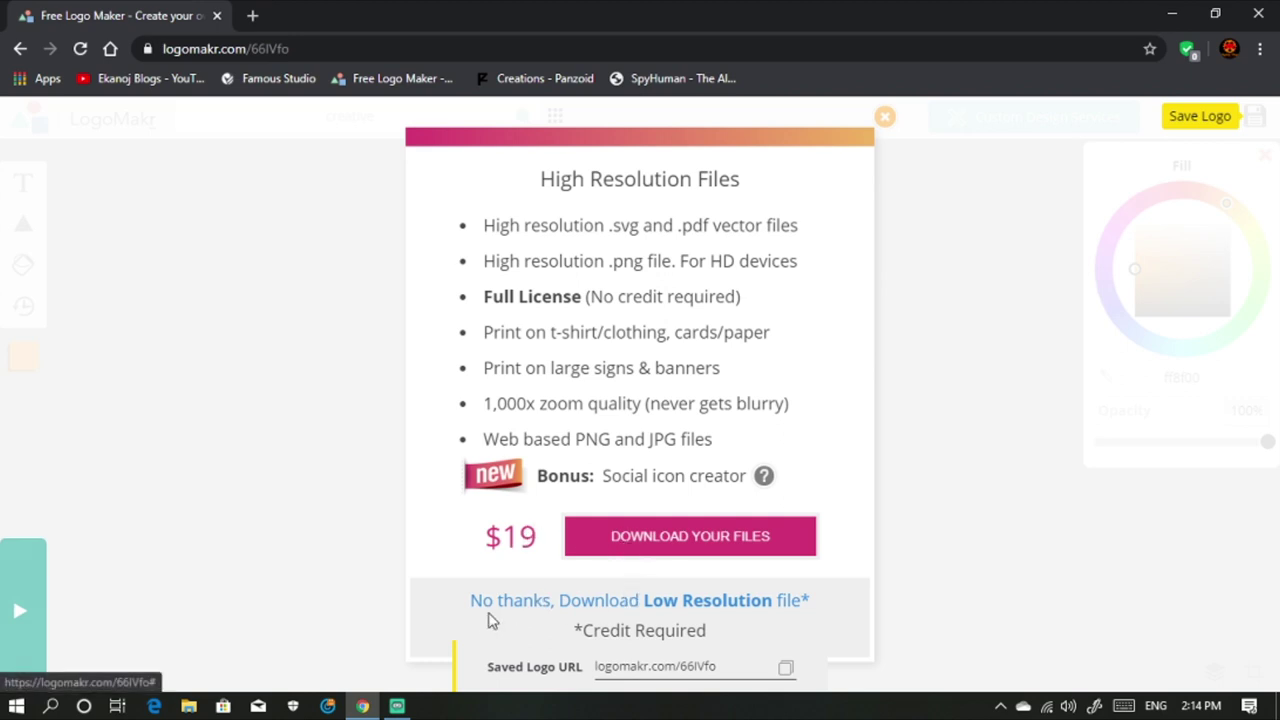
left_click(657, 606)
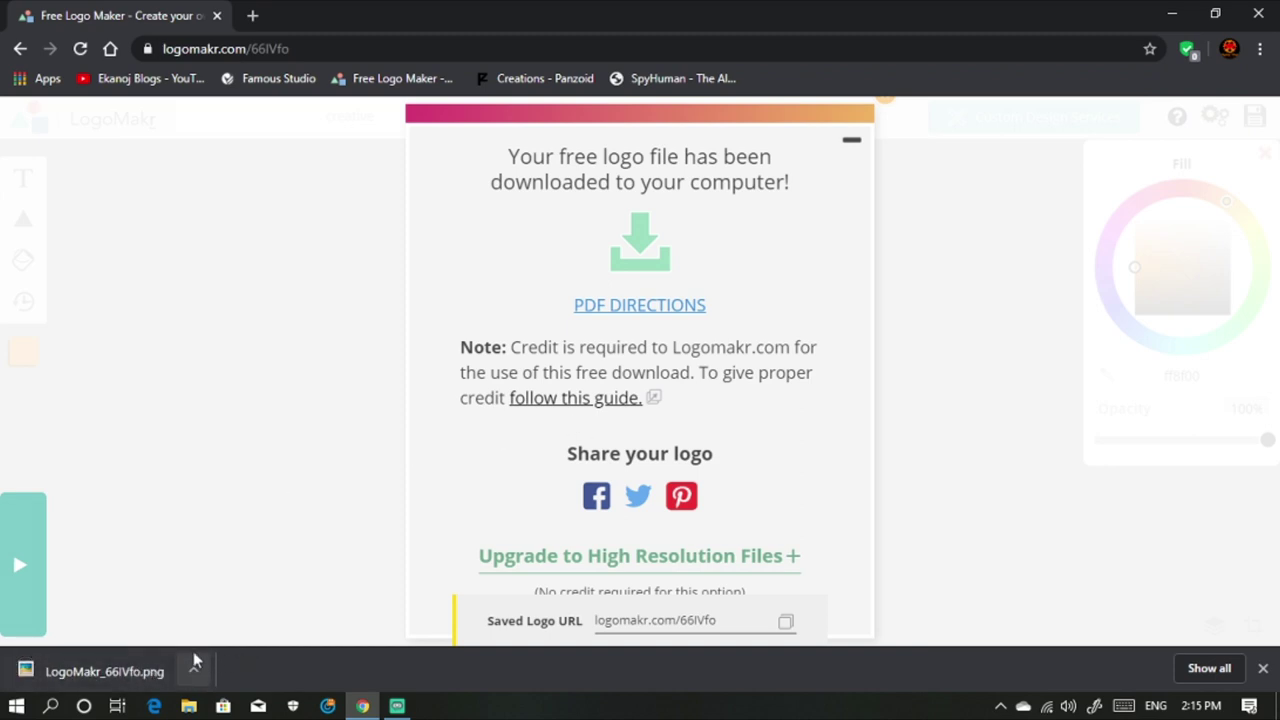
key("ctrl+j")
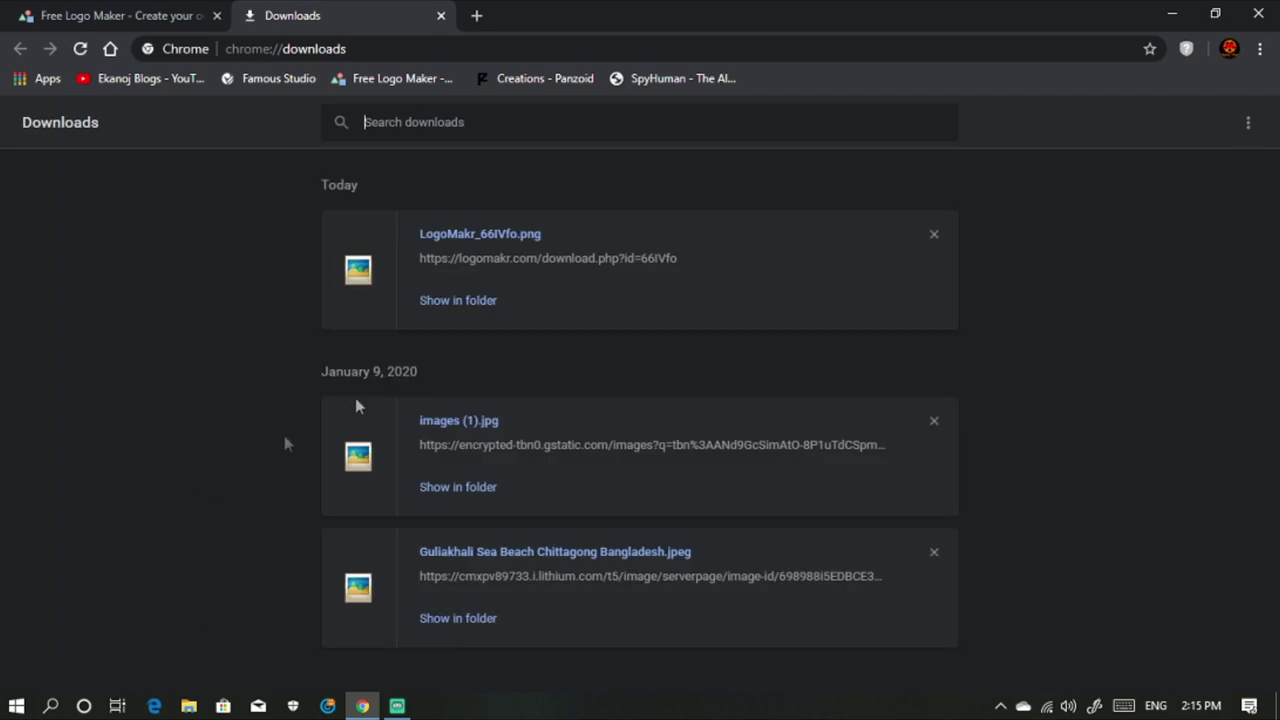
Preview the downloaded logo PNG from its folder, then close the viewer and folder window
left_click(479, 308)
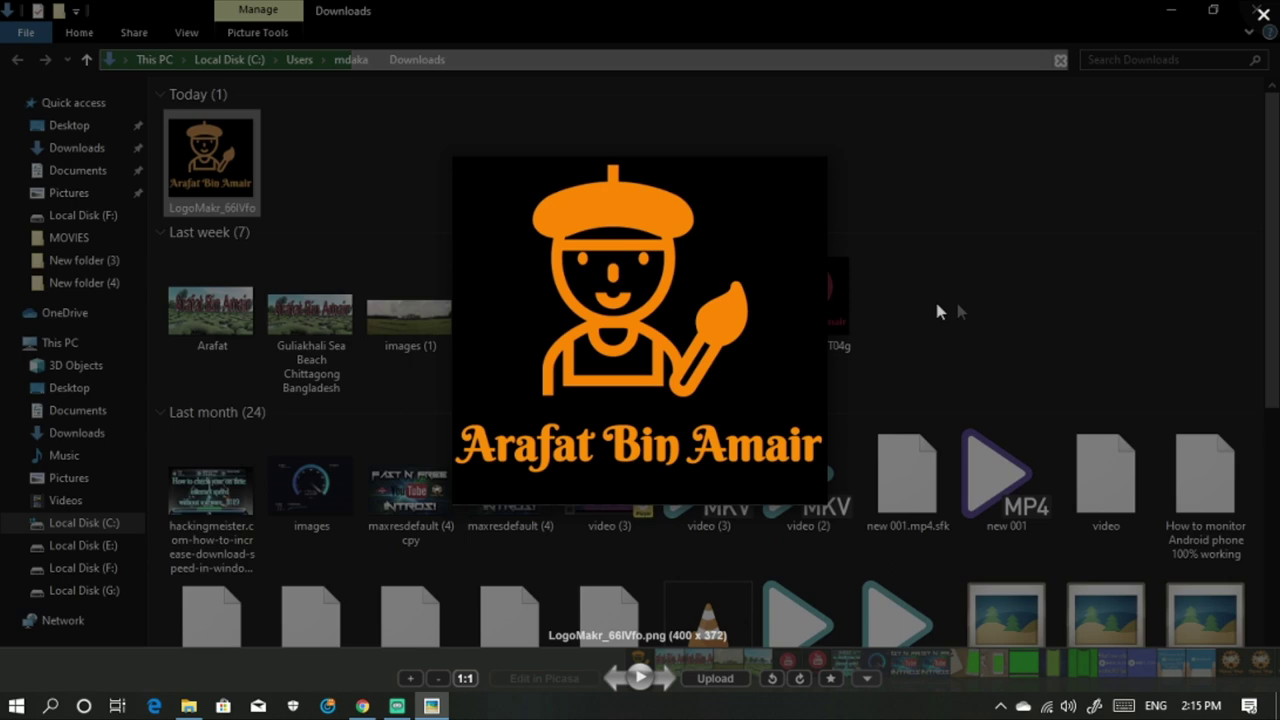
left_click(1265, 20)
left_click(1262, 11)
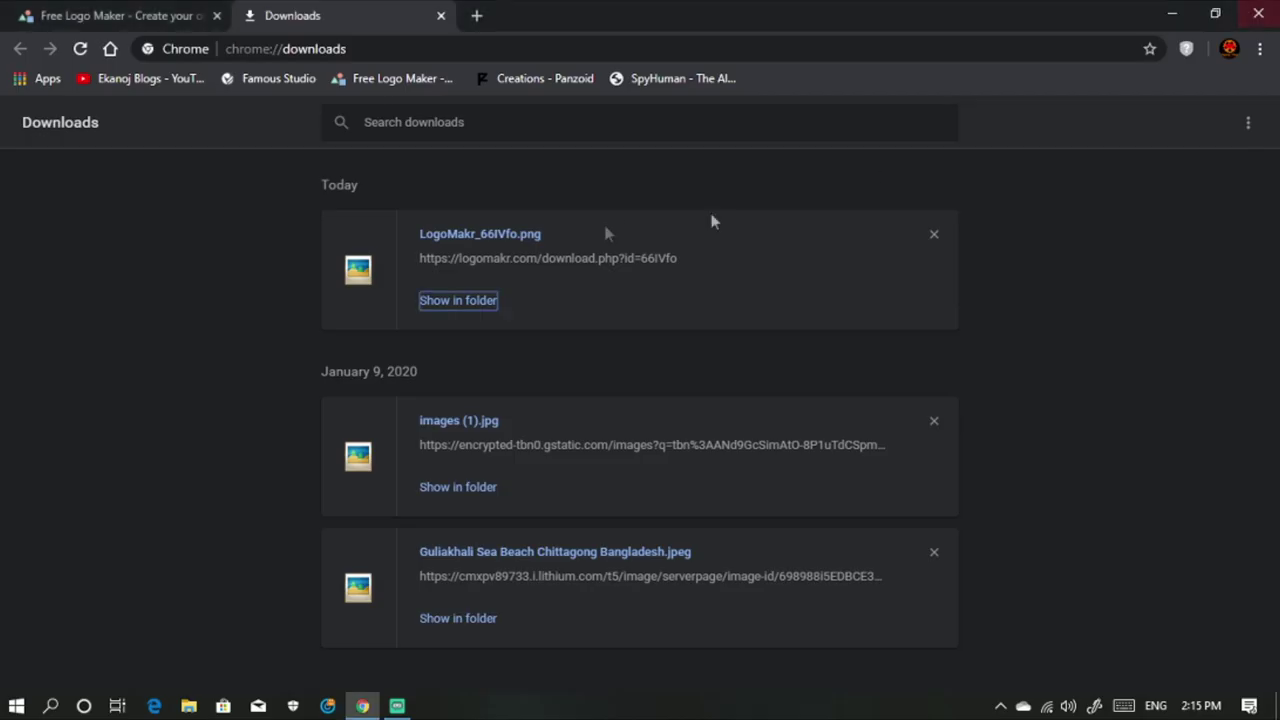
Close Chrome and refresh the Windows desktop
left_click(1257, 13)
right_click(847, 104)
left_click(872, 158)
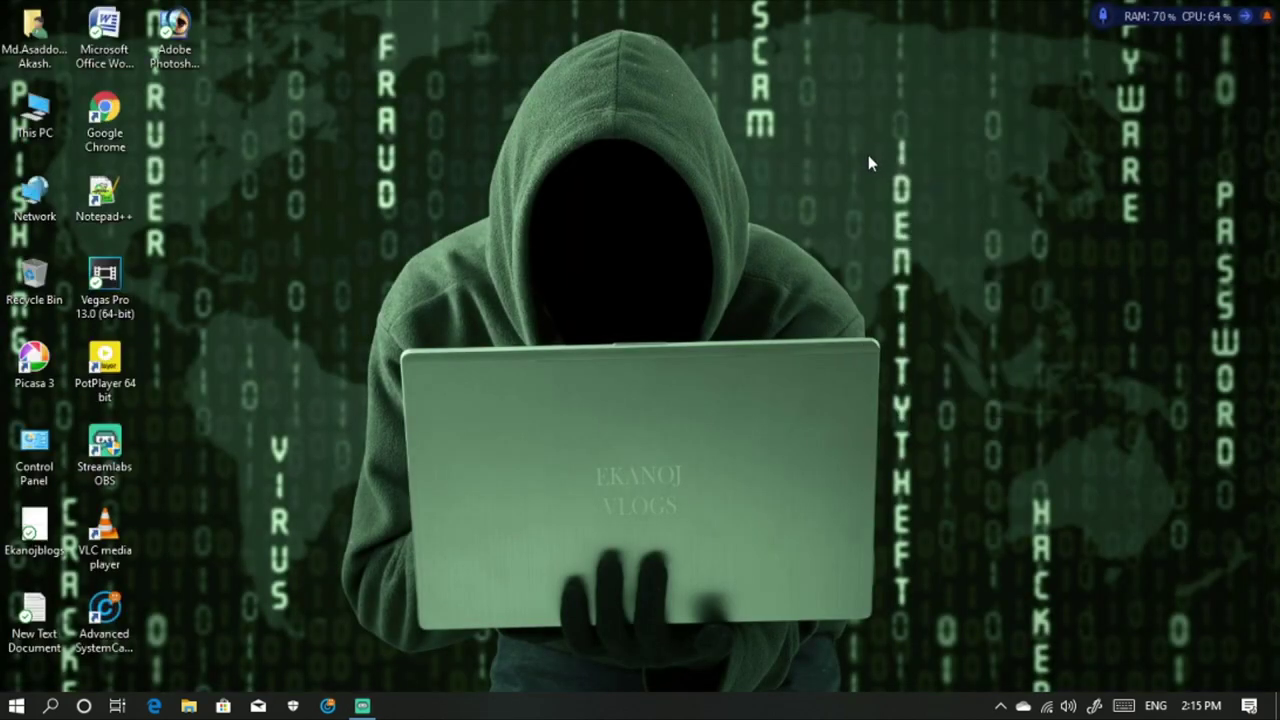